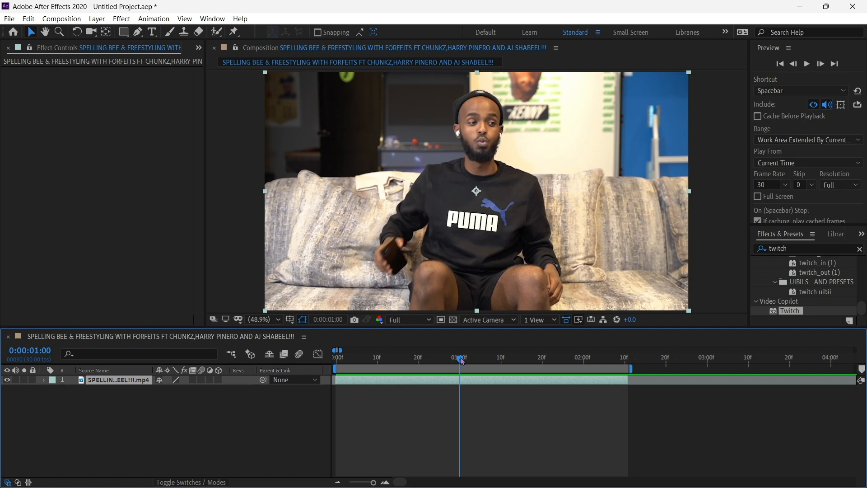
Add a new adjustment layer above the video clip.
{"action": "left_click", "coordinate": [456, 417]}
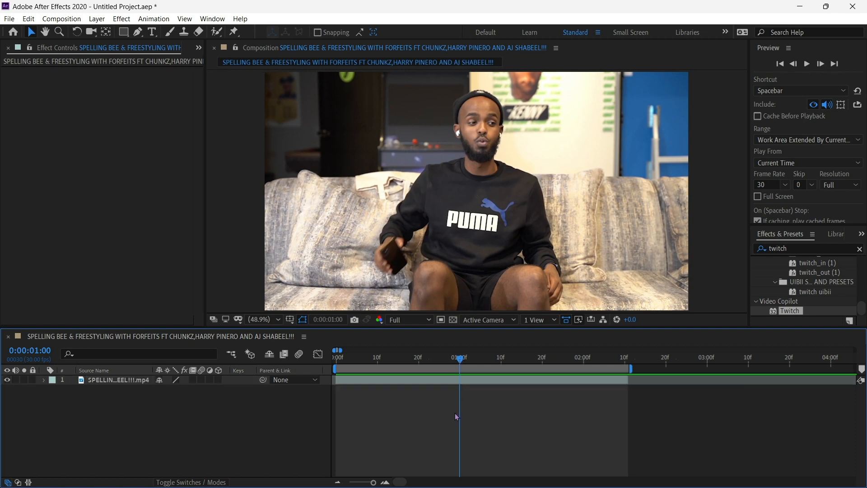
{"action": "left_click", "coordinate": [473, 381]}
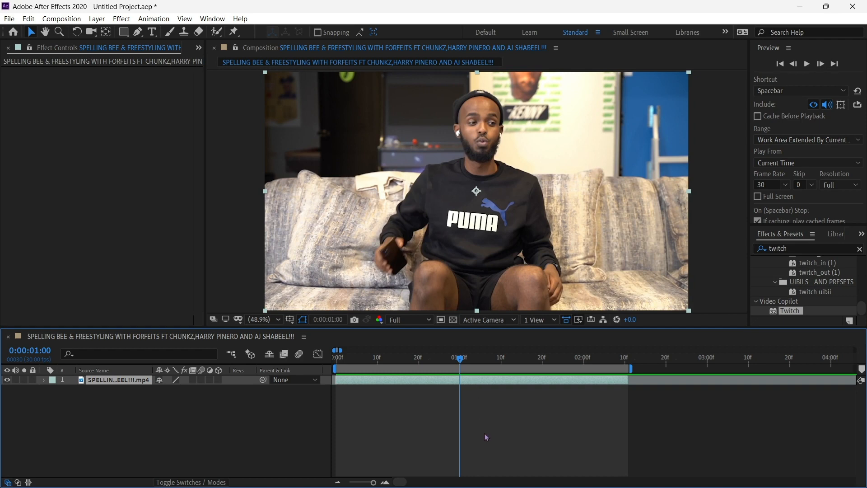
{"action": "left_click", "coordinate": [484, 433]}
{"action": "left_click", "coordinate": [481, 381]}
{"action": "left_click", "coordinate": [96, 19]}
{"action": "mouse_move", "coordinate": [119, 33]}
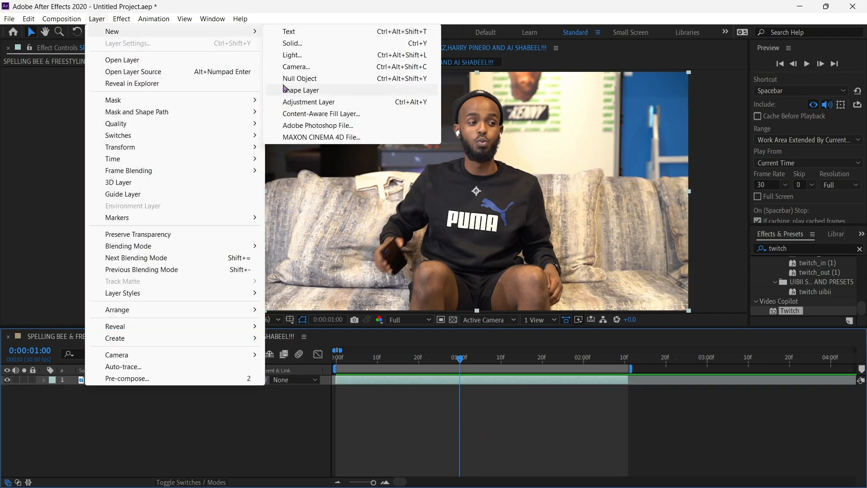
{"action": "left_click", "coordinate": [316, 103]}
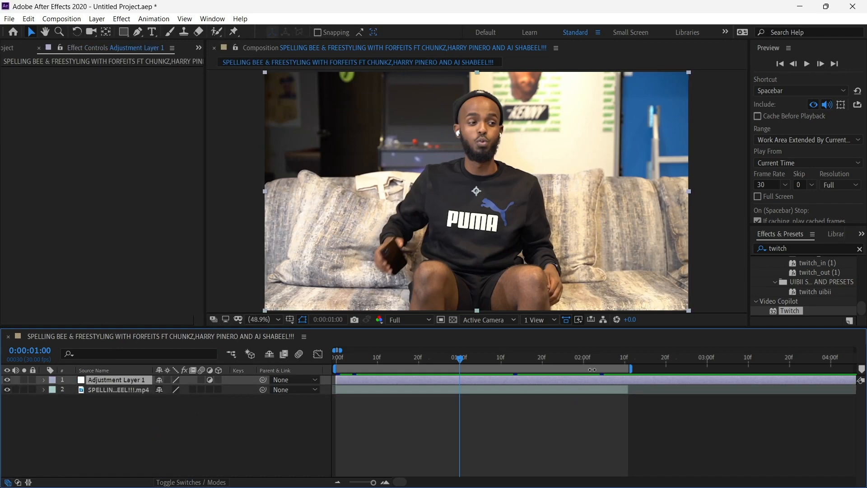
{"action": "left_click", "coordinate": [445, 457]}
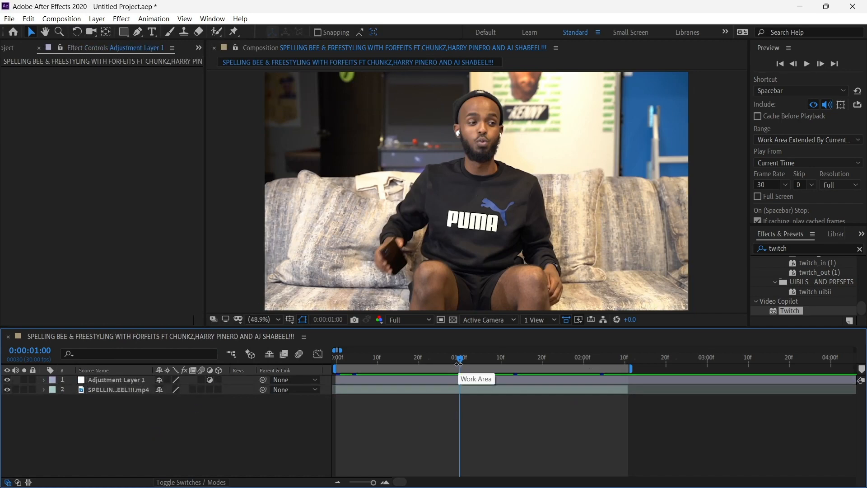
Split the adjustment layer at 0:00:02:11 where the clip ends and delete the excess part.
{"action": "left_click_drag", "start_coordinate": [465, 368], "coordinate": [633, 381]}
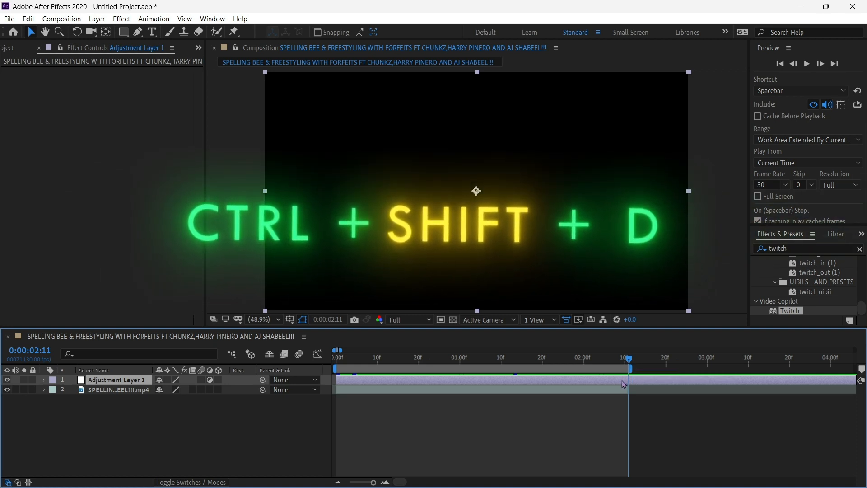
{"action": "key", "text": "ctrl+shift+d"}
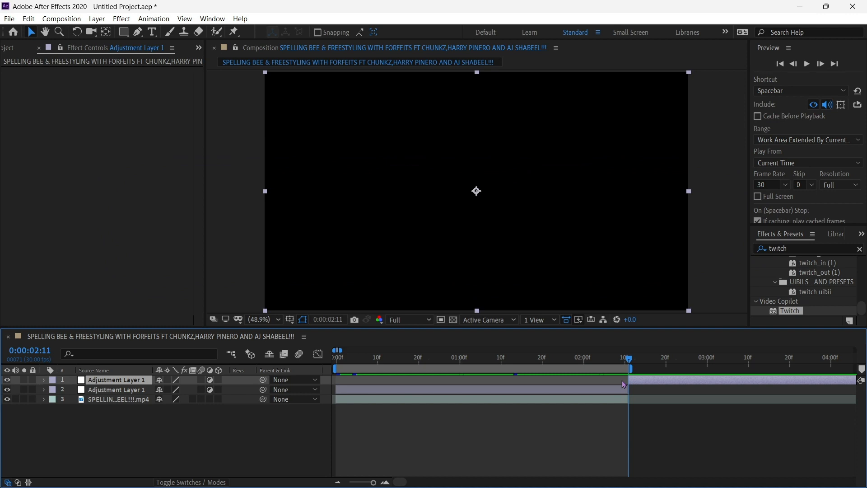
{"action": "key", "text": "BackSpace"}
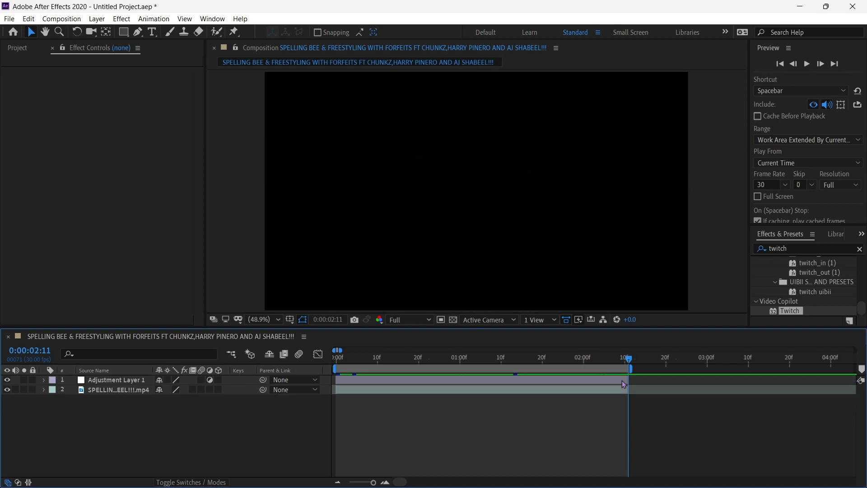
{"action": "key", "text": "Home"}
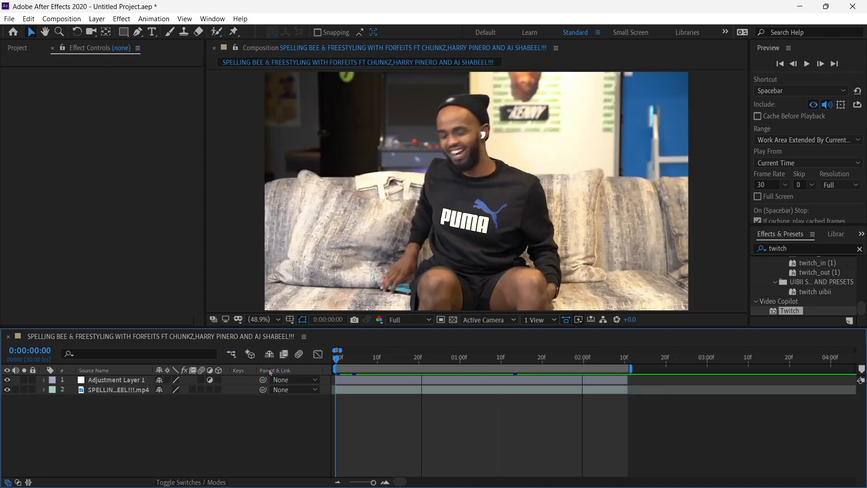
Split the remaining adjustment layer at 0:00:01:00 and return the playhead to the start.
{"action": "left_click", "coordinate": [396, 382]}
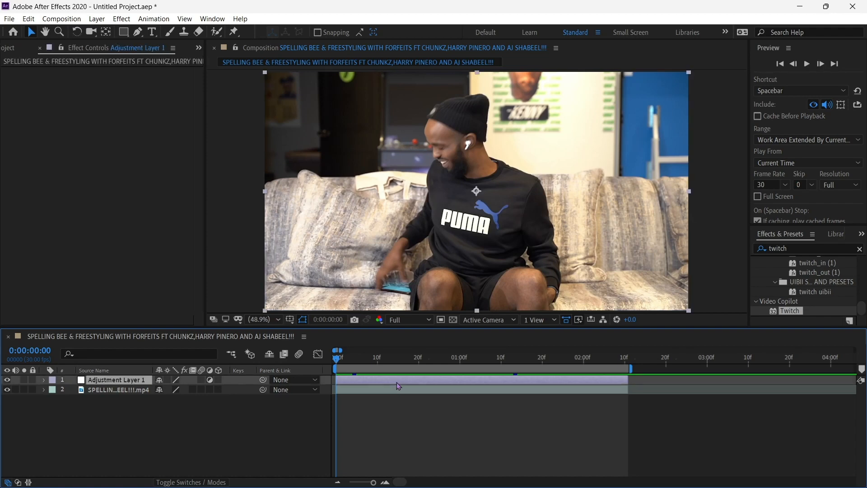
{"action": "left_click_drag", "start_coordinate": [401, 360], "coordinate": [461, 364]}
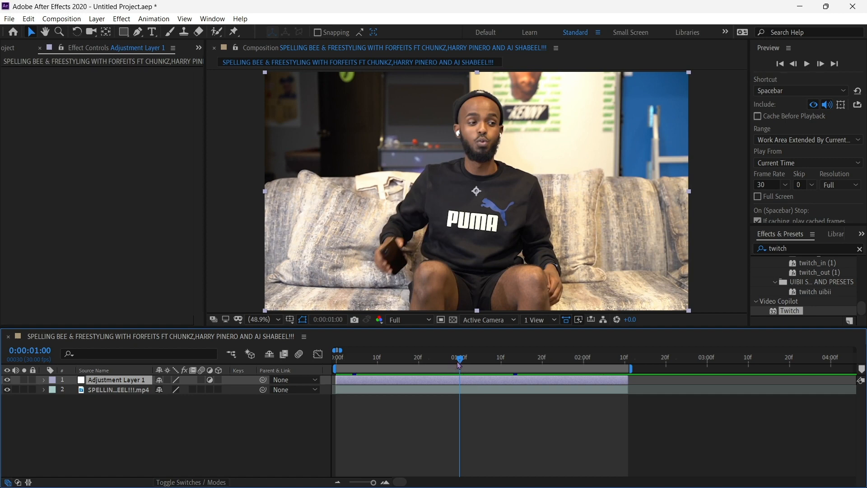
{"action": "mouse_move", "coordinate": [459, 363]}
{"action": "left_mouse_down"}
{"action": "mouse_move", "coordinate": [529, 367]}
{"action": "mouse_move", "coordinate": [458, 365]}
{"action": "left_mouse_up"}
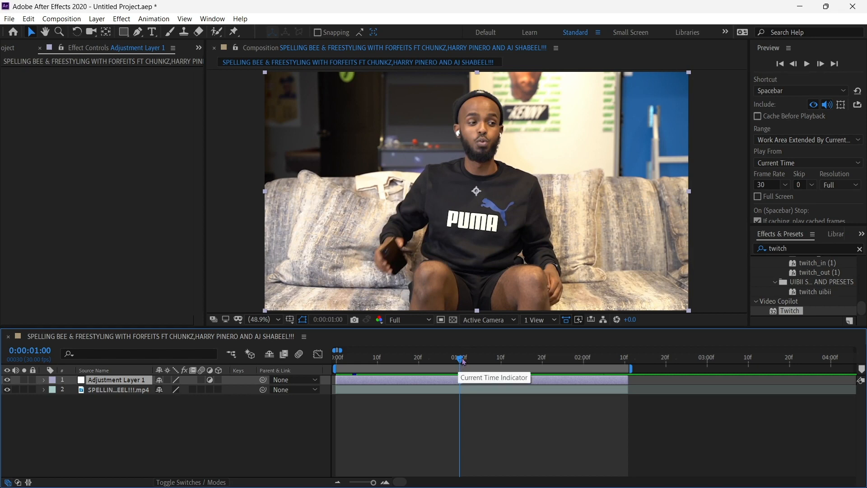
{"action": "key", "text": "ctrl+shift+d"}
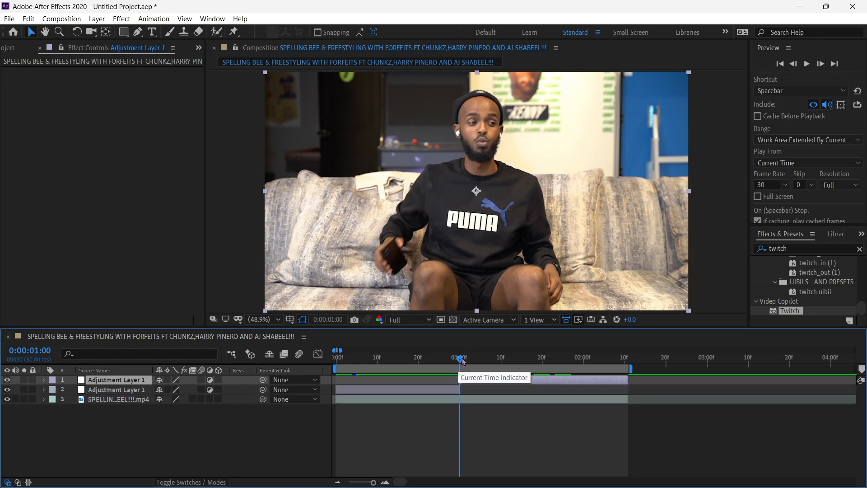
{"action": "left_click_drag", "start_coordinate": [452, 363], "coordinate": [336, 366]}
{"action": "left_click", "coordinate": [372, 391]}
{"action": "left_click", "coordinate": [365, 423]}
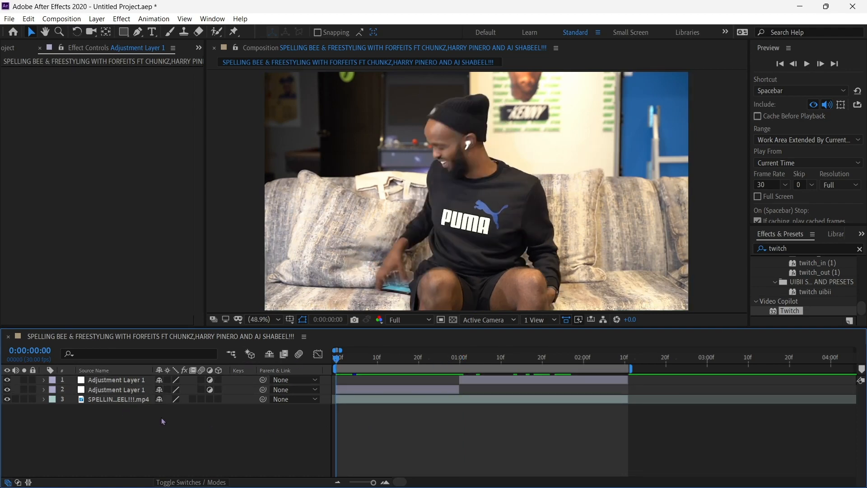
Pre-compose the video clip, moving all attributes into the new composition and adjusting its duration to the selected layer's time span.
{"action": "left_click", "coordinate": [89, 399]}
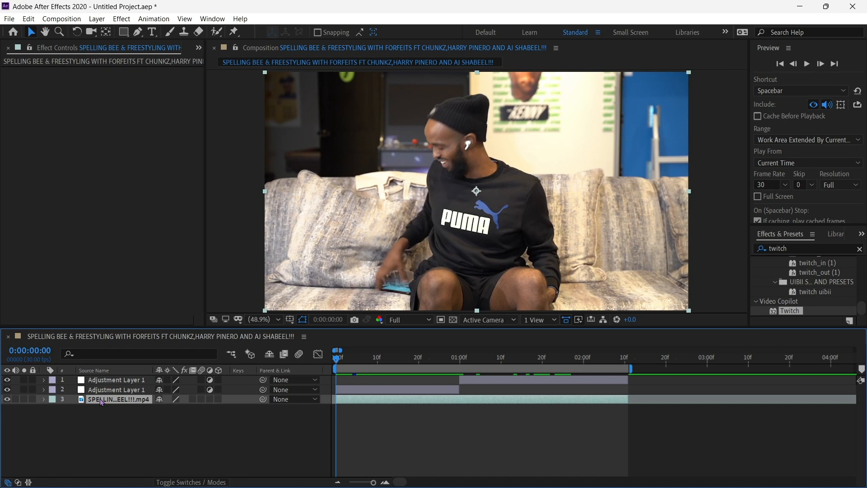
{"action": "right_click", "coordinate": [454, 402]}
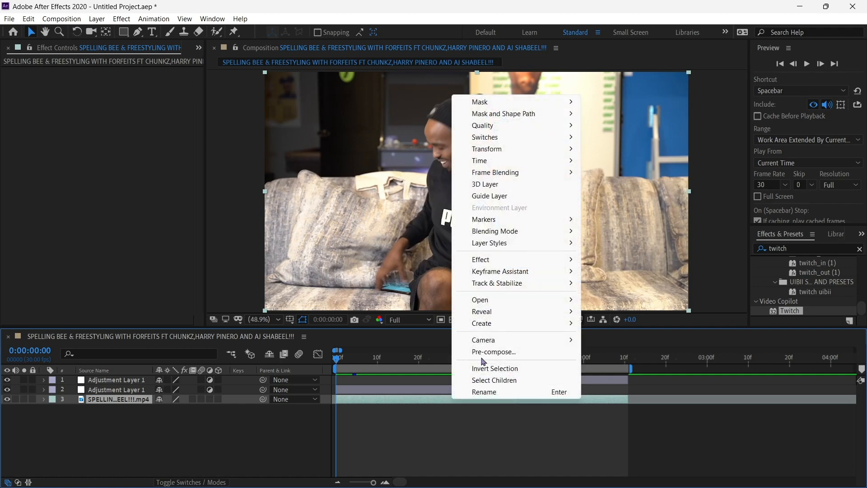
{"action": "left_click", "coordinate": [482, 351]}
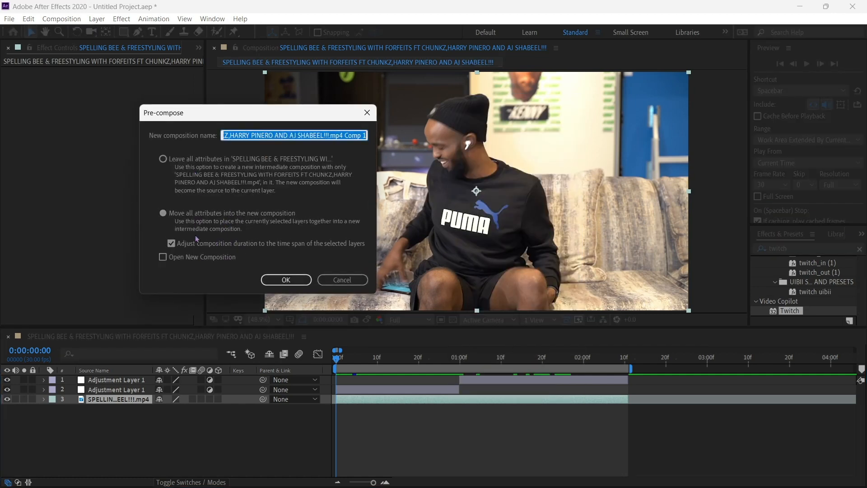
{"action": "left_click", "coordinate": [195, 217]}
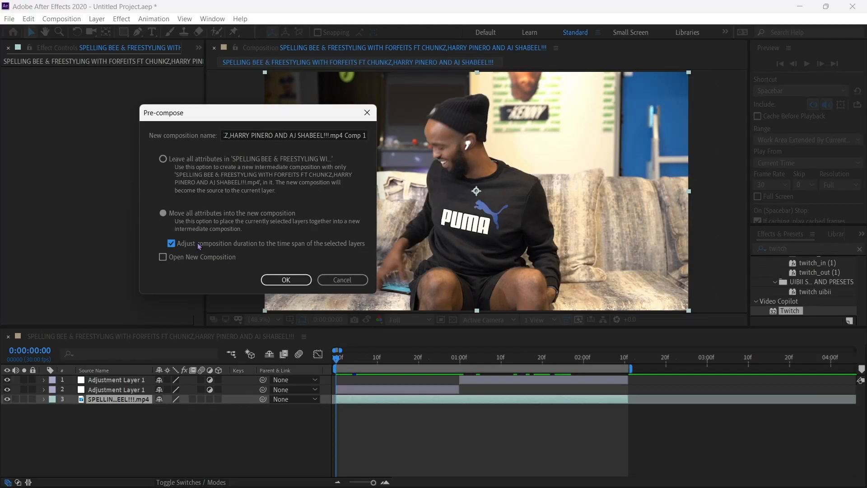
{"action": "left_click", "coordinate": [285, 279]}
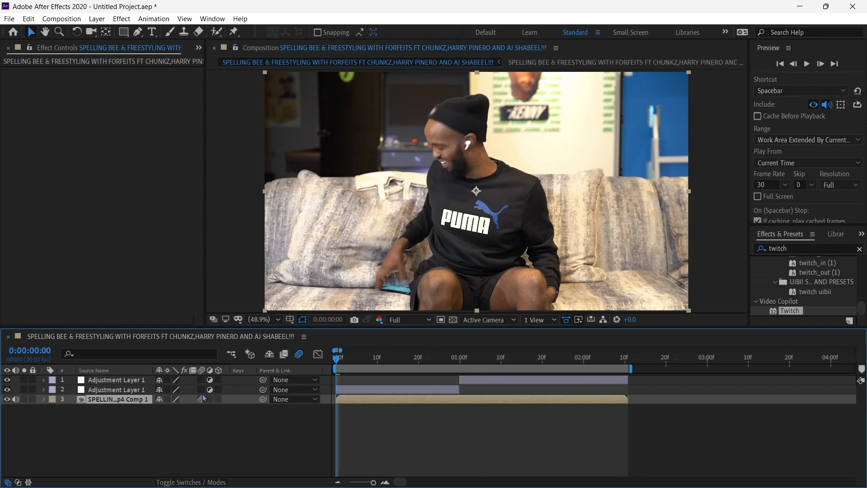
Enable motion blur for the pre-composed clip and both adjustment layers.
{"action": "left_click_drag", "start_coordinate": [203, 398], "coordinate": [202, 380]}
{"action": "left_click", "coordinate": [436, 426]}
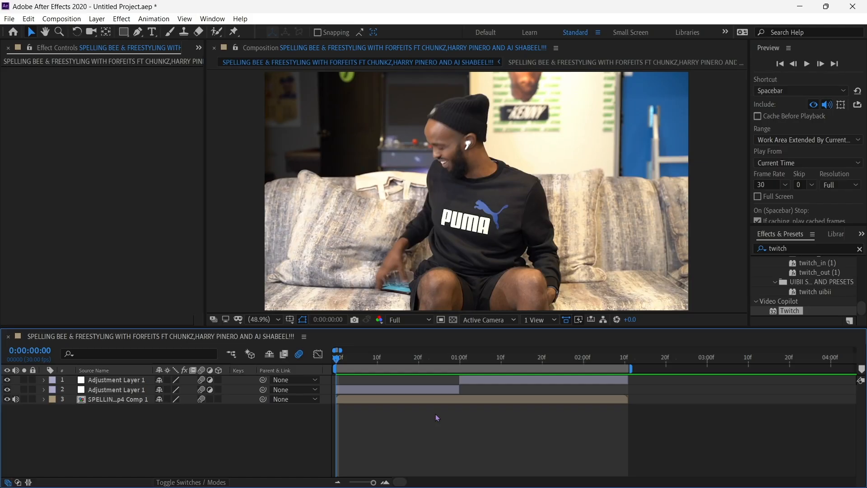
Search the effects for "twitch" and apply Video Copilot's Twitch to the adjustment layer covering the first second.
{"action": "left_click", "coordinate": [420, 391]}
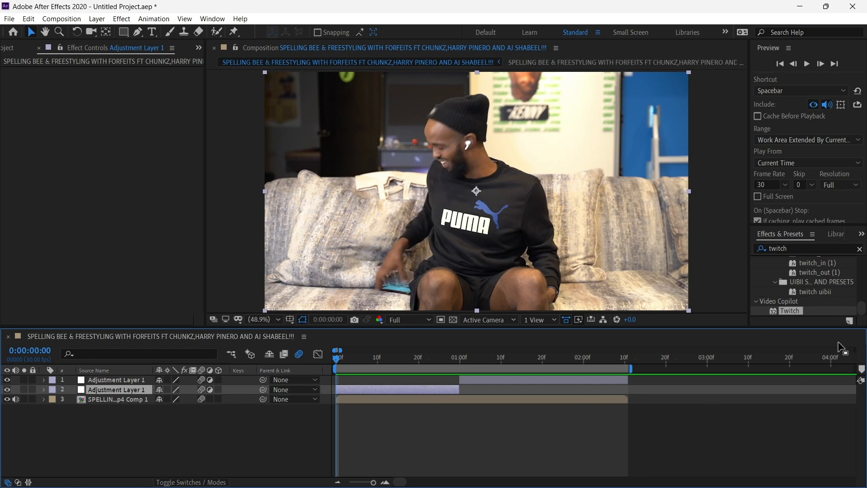
{"action": "left_click", "coordinate": [806, 249]}
{"action": "key", "text": "BackSpace"}
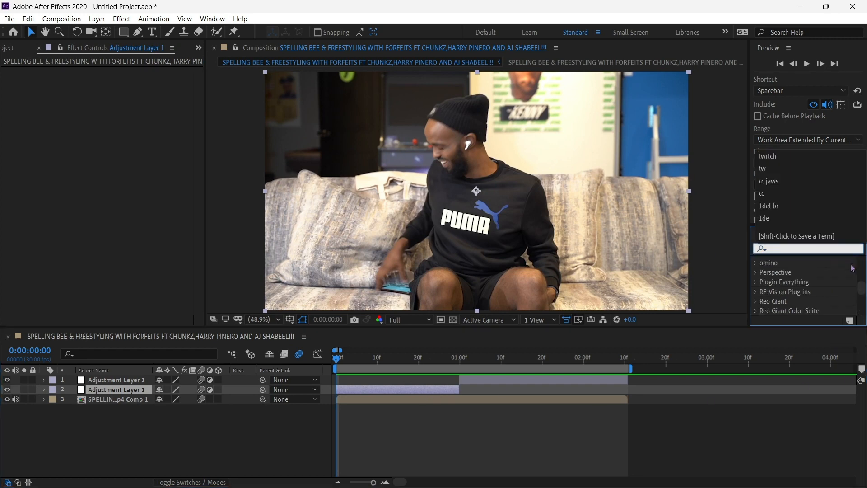
{"action": "left_click", "coordinate": [725, 267]}
{"action": "left_click", "coordinate": [806, 247]}
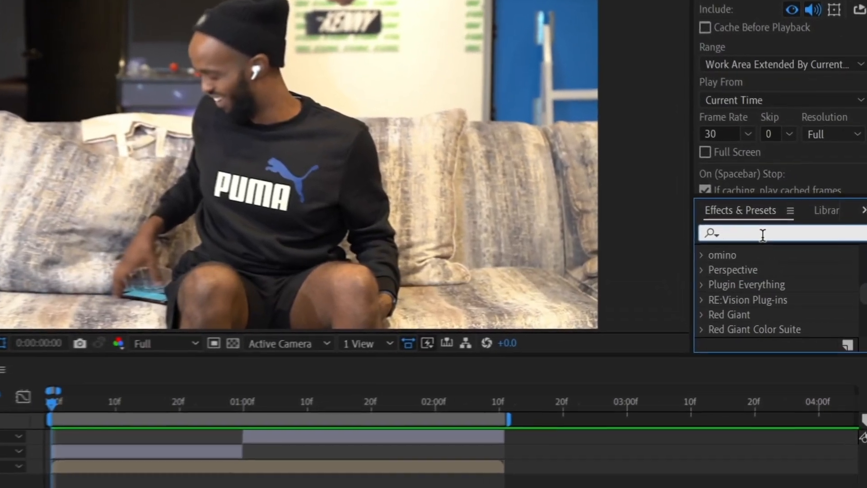
{"action": "type", "text": "twitch"}
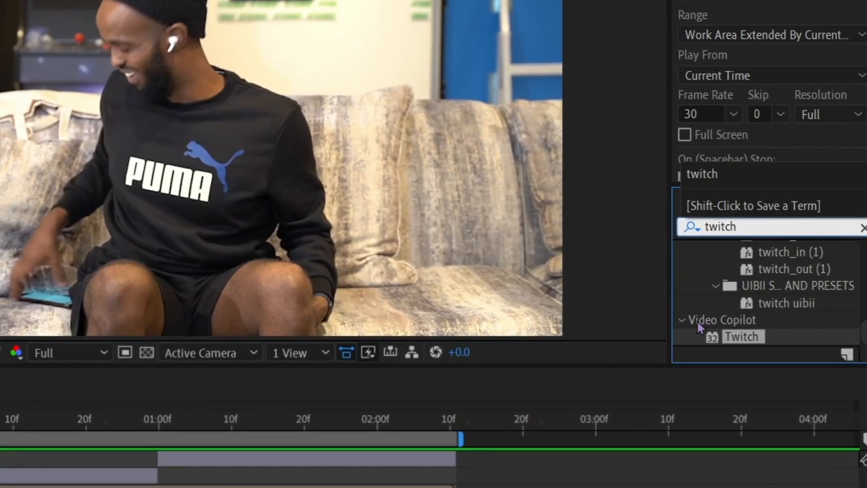
{"action": "left_click", "coordinate": [716, 285]}
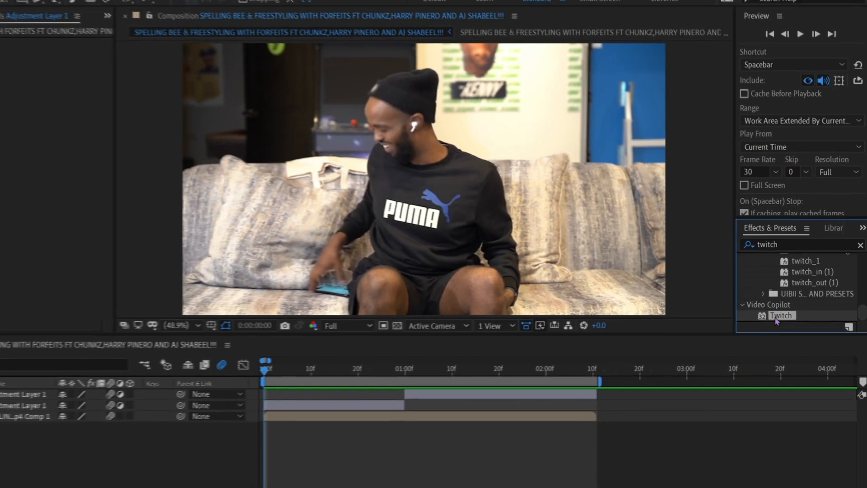
{"action": "left_click_drag", "start_coordinate": [777, 316], "coordinate": [343, 405]}
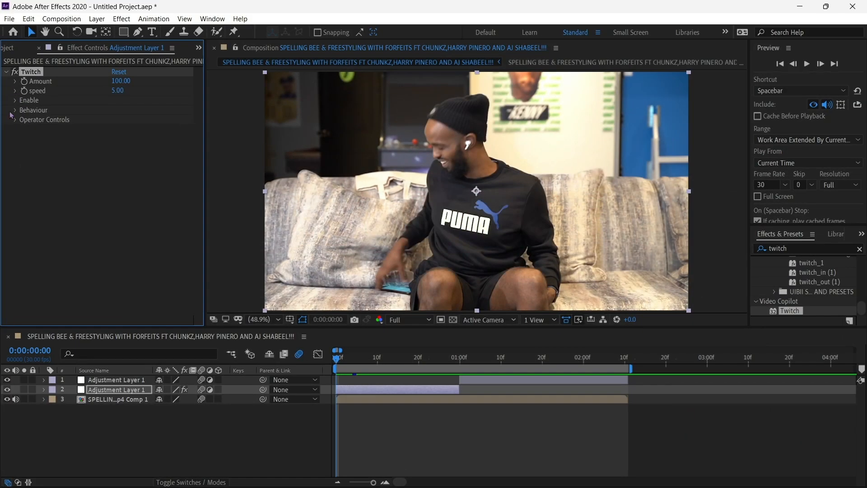
Enable Slide in the Twitch effect and set its speed to 30.
{"action": "left_click", "coordinate": [15, 100]}
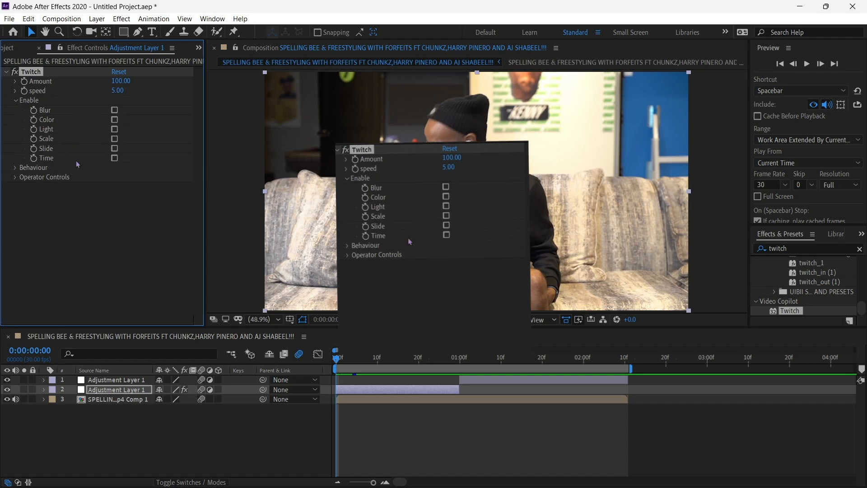
{"action": "left_click", "coordinate": [114, 149]}
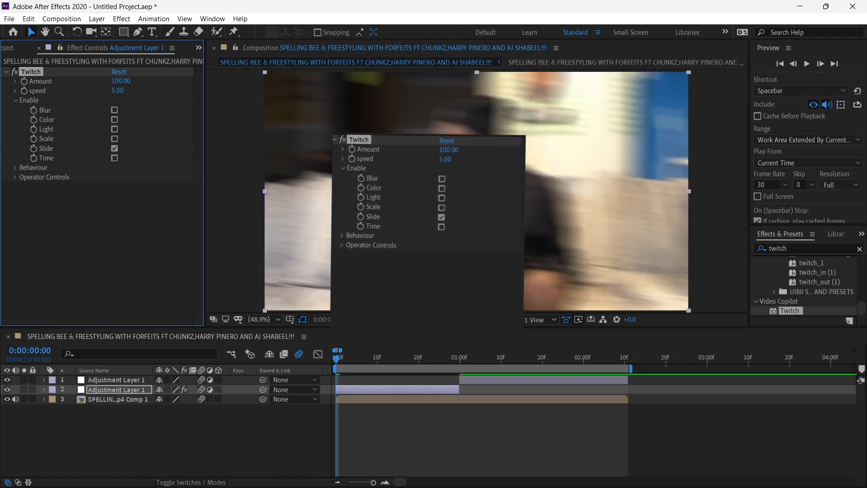
{"action": "left_click", "coordinate": [29, 102]}
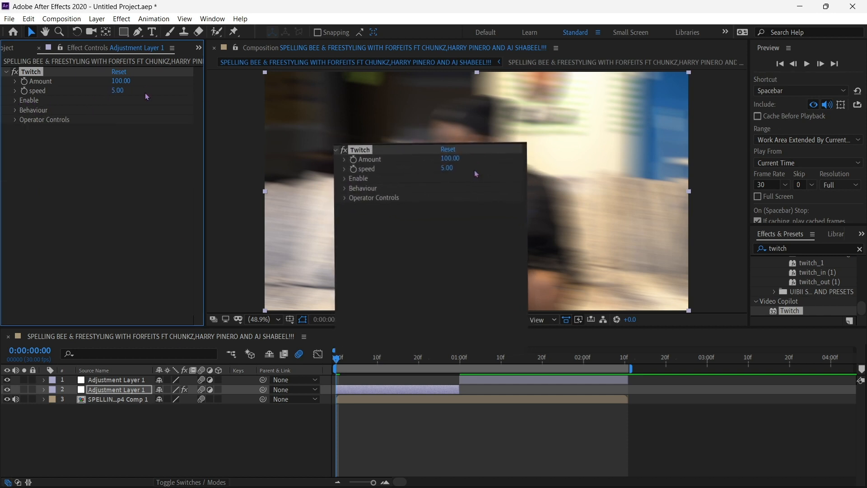
{"action": "left_click", "coordinate": [120, 91]}
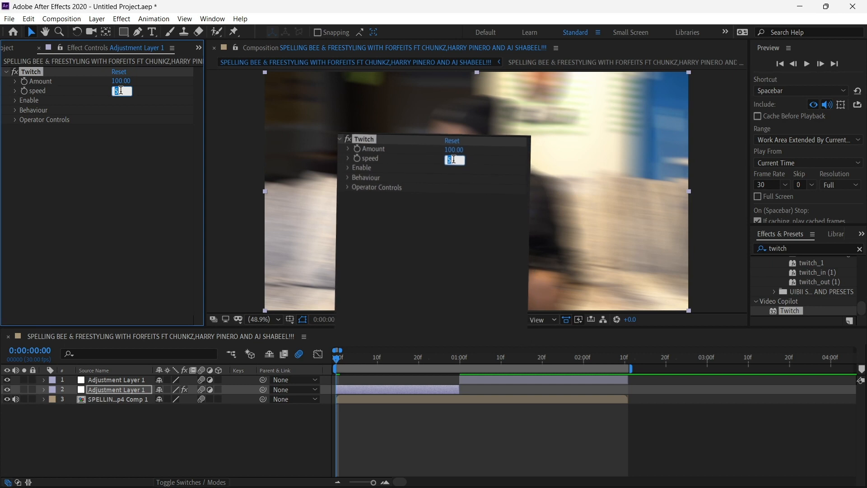
{"action": "type", "text": "30"}
{"action": "key", "text": "Return"}
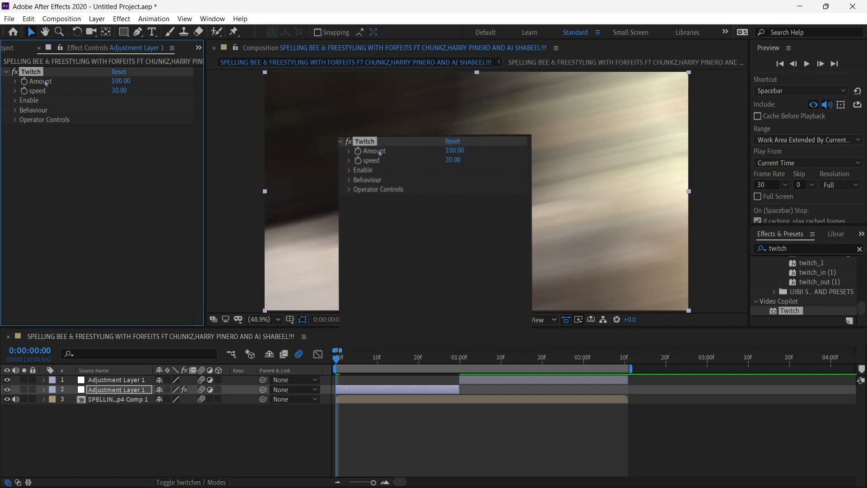
Try a Twitch amount of 51 and check the result at 0:00:00:20.
{"action": "left_click", "coordinate": [120, 81]}
{"action": "type", "text": "13"}
{"action": "key", "text": "Return"}
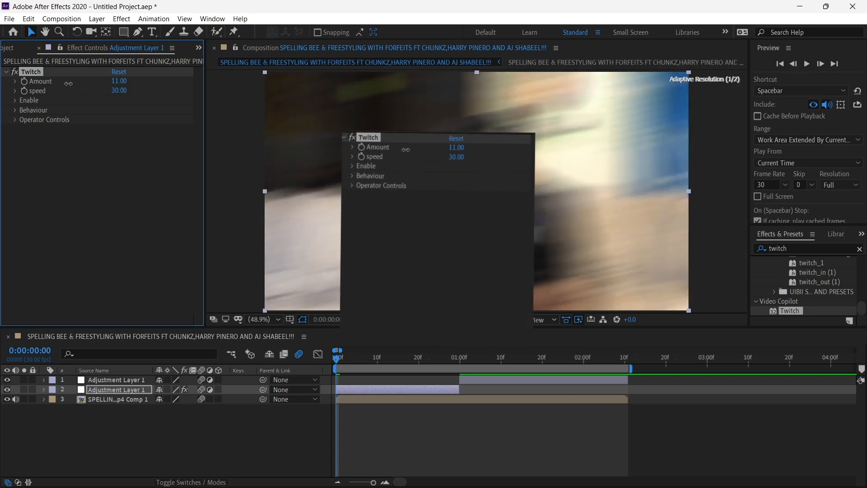
{"action": "left_click_drag", "start_coordinate": [62, 82], "coordinate": [86, 82]}
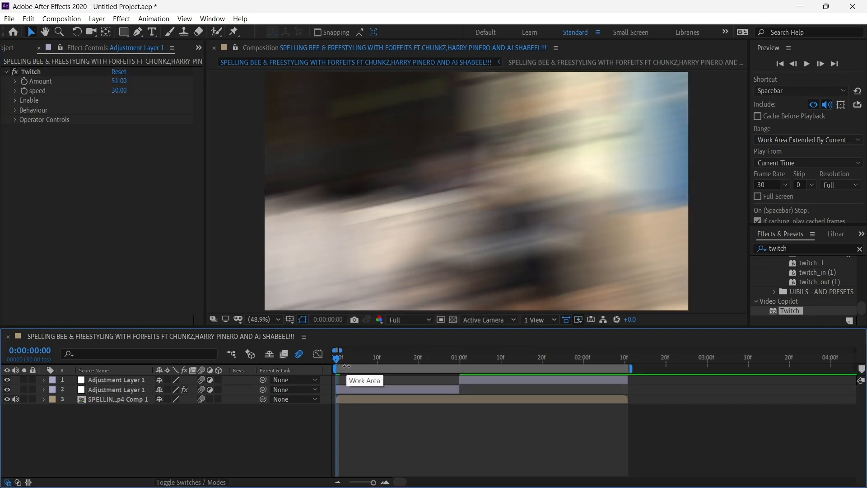
{"action": "left_click_drag", "start_coordinate": [353, 368], "coordinate": [418, 367]}
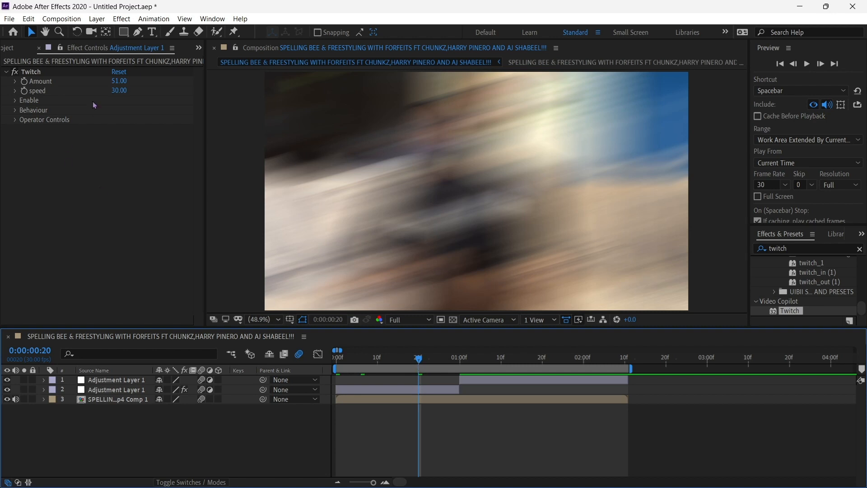
Set the Twitch amount to 6 on the adjustment layer covering the first second and preview the shake from the start.
{"action": "left_click", "coordinate": [114, 80]}
{"action": "type", "text": "6"}
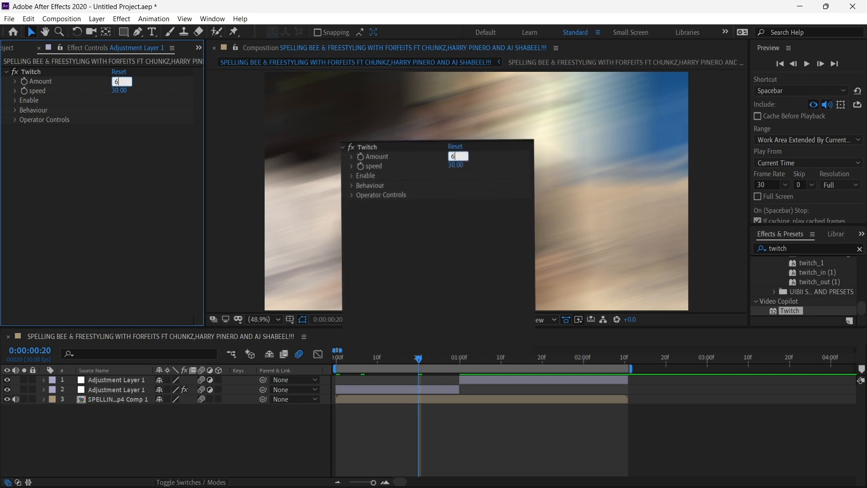
{"action": "key", "text": "Return"}
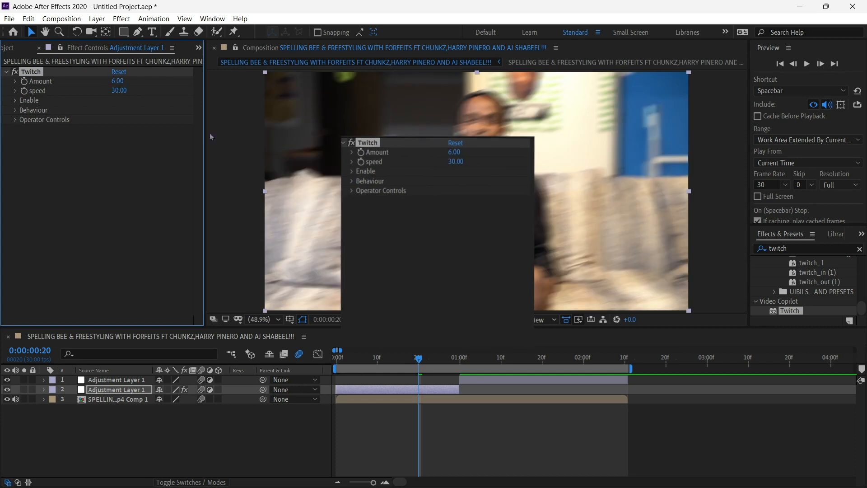
{"action": "left_click", "coordinate": [475, 418]}
{"action": "key", "text": "ctrl+s"}
{"action": "key", "text": "Escape"}
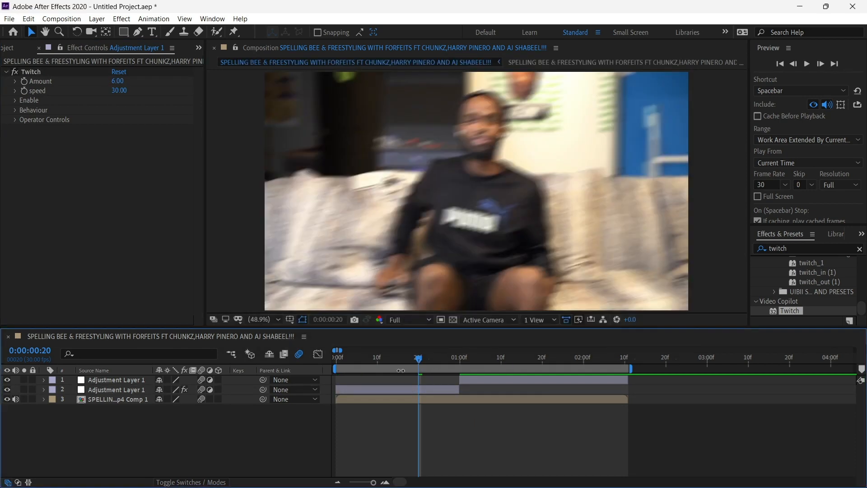
{"action": "left_click_drag", "start_coordinate": [425, 360], "coordinate": [336, 360]}
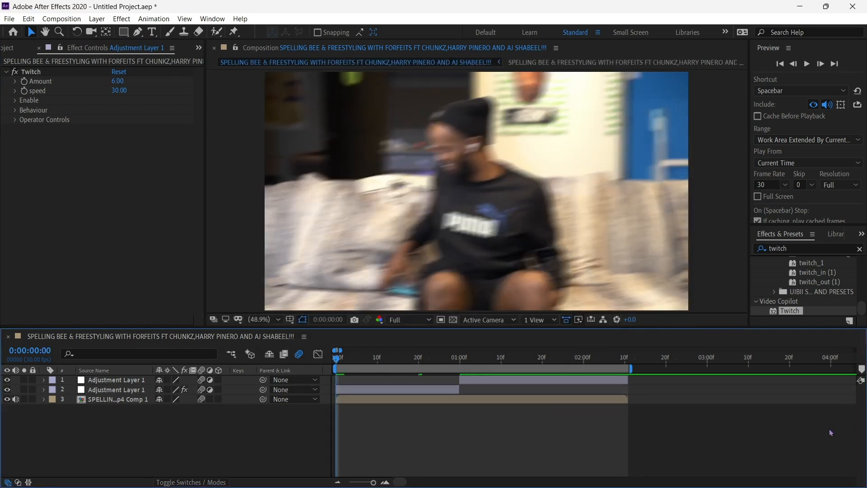
{"action": "key", "text": "space"}
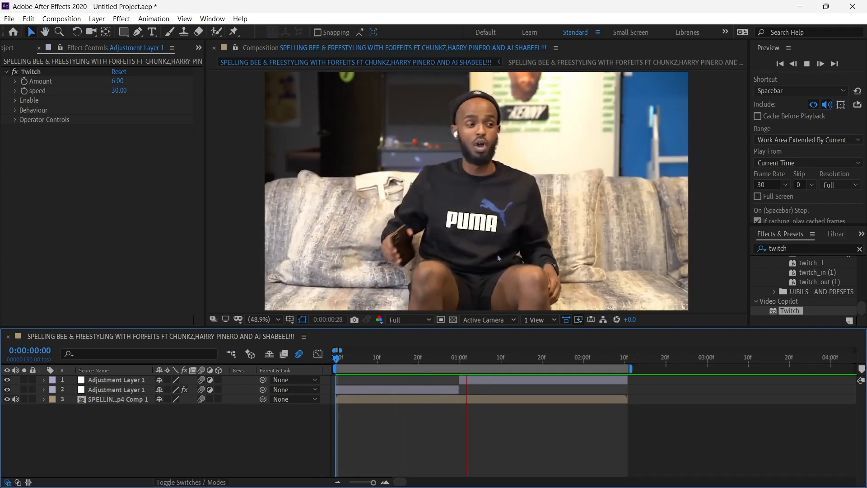
{"action": "key", "text": "space"}
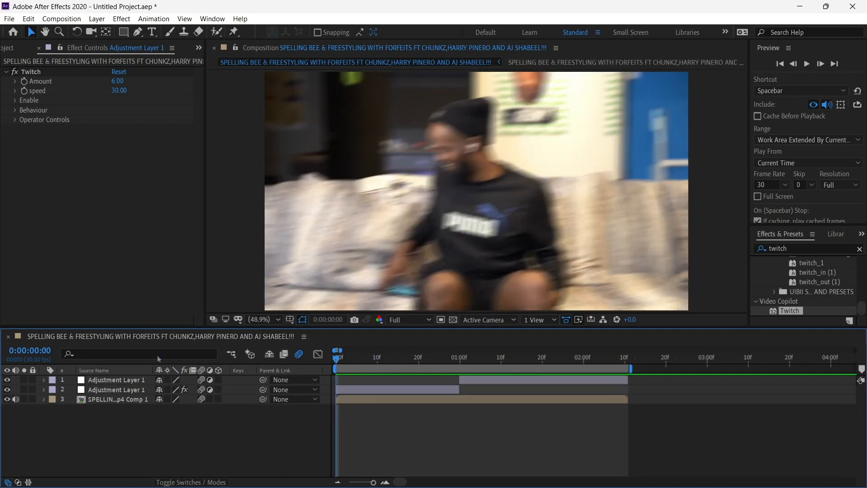
Enable Light alongside Slide in the first adjustment layer's Twitch effect and play the composition from the start.
{"action": "left_click", "coordinate": [16, 101]}
{"action": "left_click", "coordinate": [114, 129]}
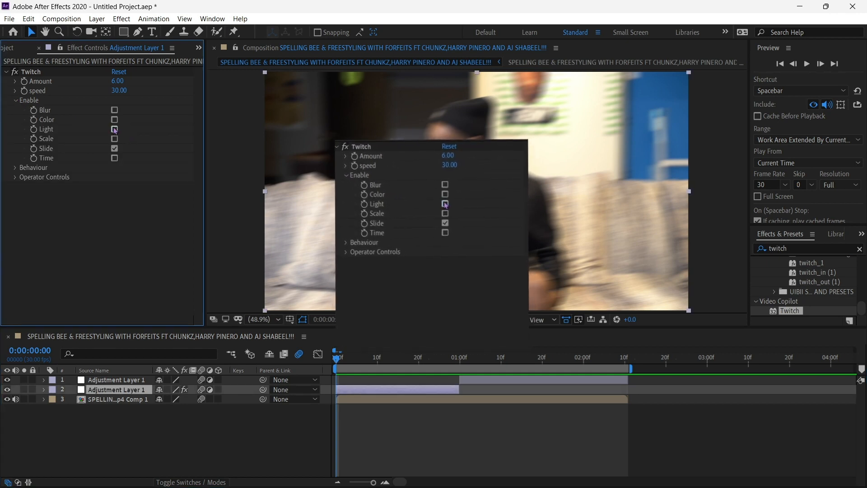
{"action": "left_click", "coordinate": [114, 129]}
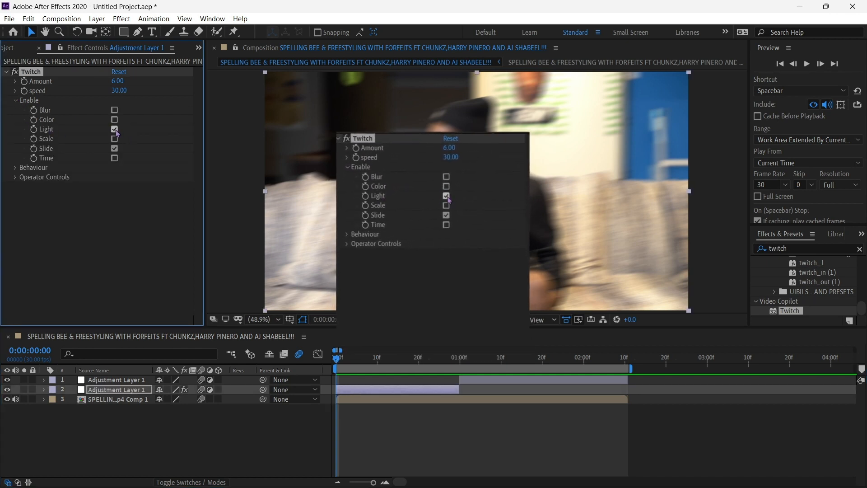
{"action": "left_click", "coordinate": [403, 424]}
{"action": "key", "text": "ctrl+s"}
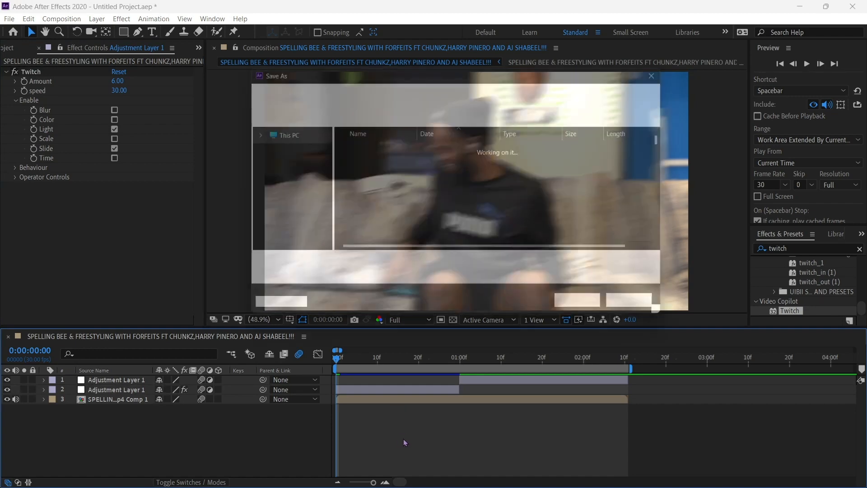
{"action": "key", "text": "Escape"}
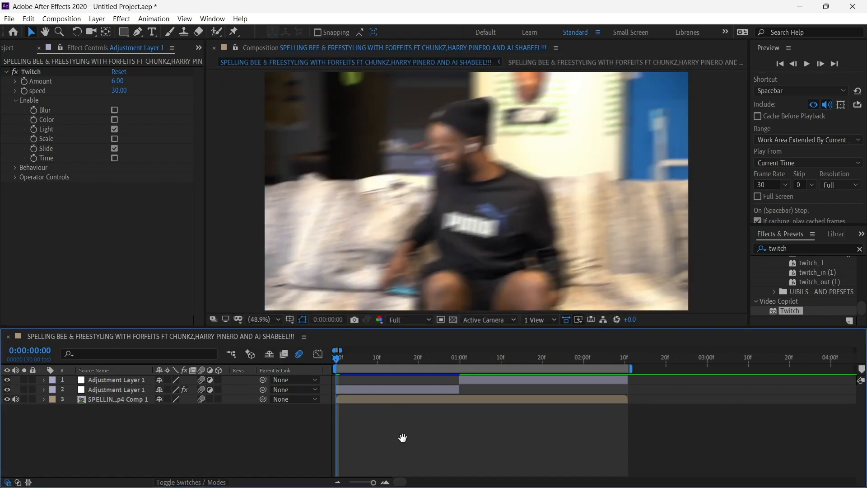
{"action": "key", "text": "space"}
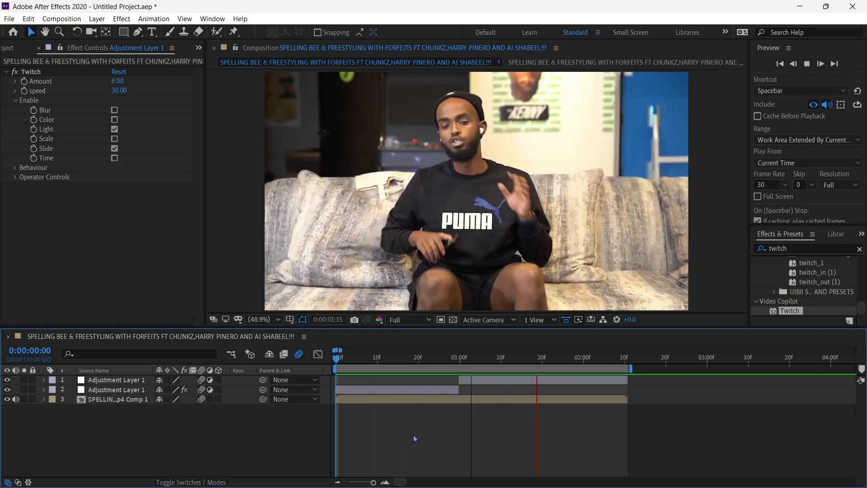
{"action": "key", "text": "space"}
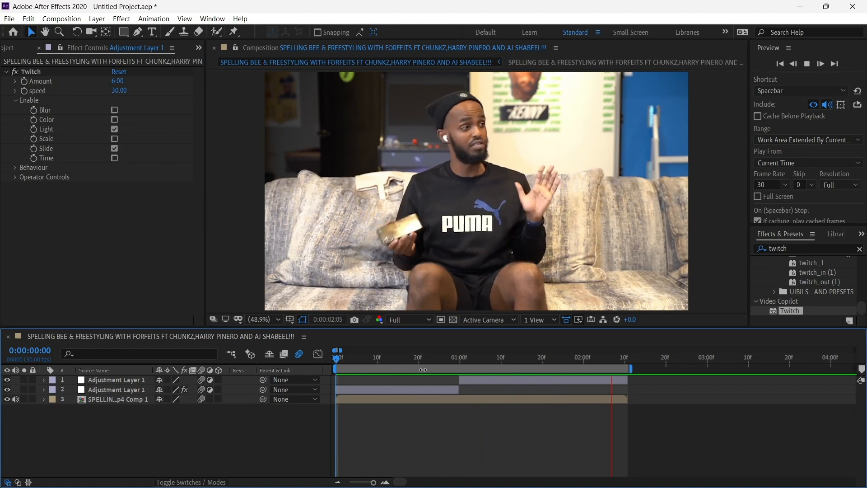
Apply Video Copilot's Twitch to the second adjustment layer, with the playhead at that layer's start at 0:00:01:00.
{"action": "left_click", "coordinate": [372, 360]}
{"action": "left_click_drag", "start_coordinate": [413, 363], "coordinate": [508, 372]}
{"action": "left_click", "coordinate": [510, 378]}
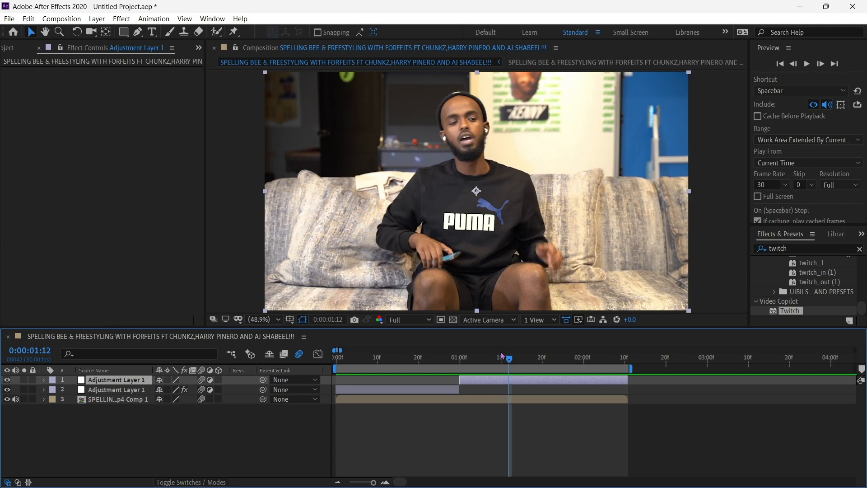
{"action": "key", "text": "i"}
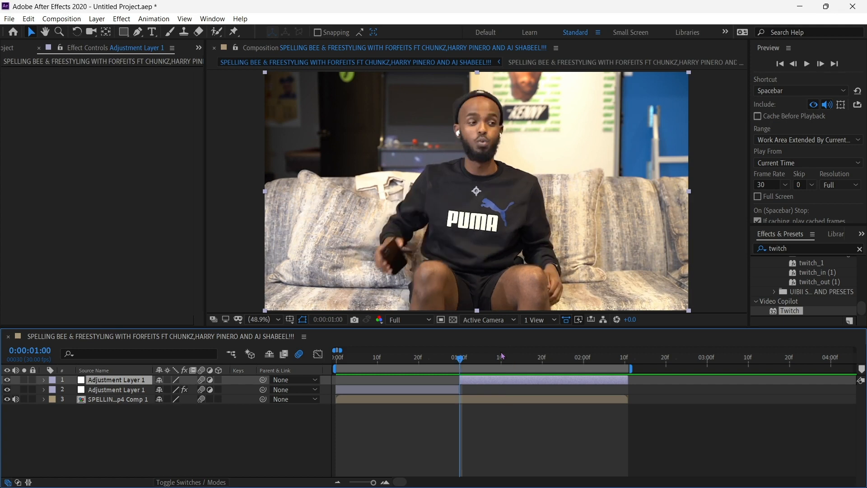
{"action": "key", "text": "o"}
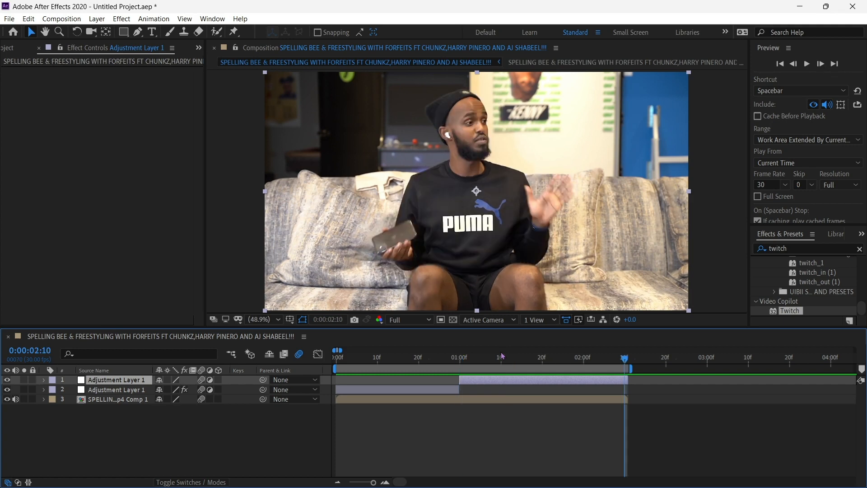
{"action": "key", "text": "i"}
{"action": "double_click", "coordinate": [795, 312]}
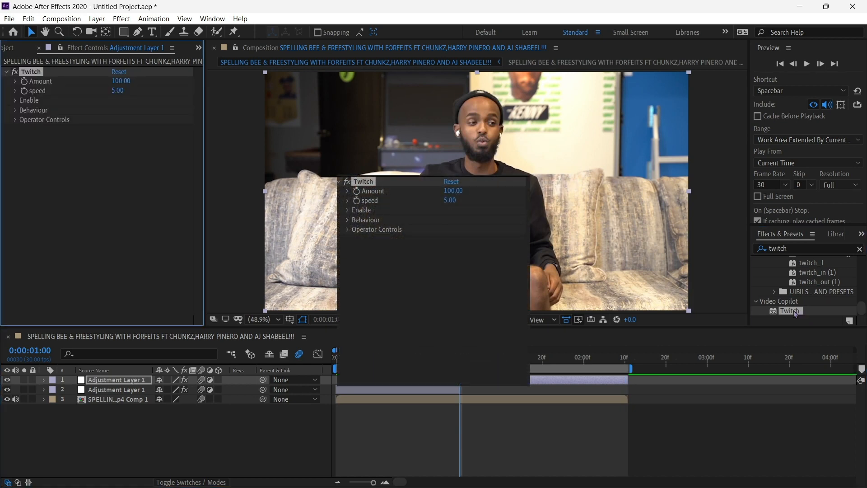
Set the second adjustment layer's Twitch amount to 80 and its speed to 30.
{"action": "left_click", "coordinate": [119, 82]}
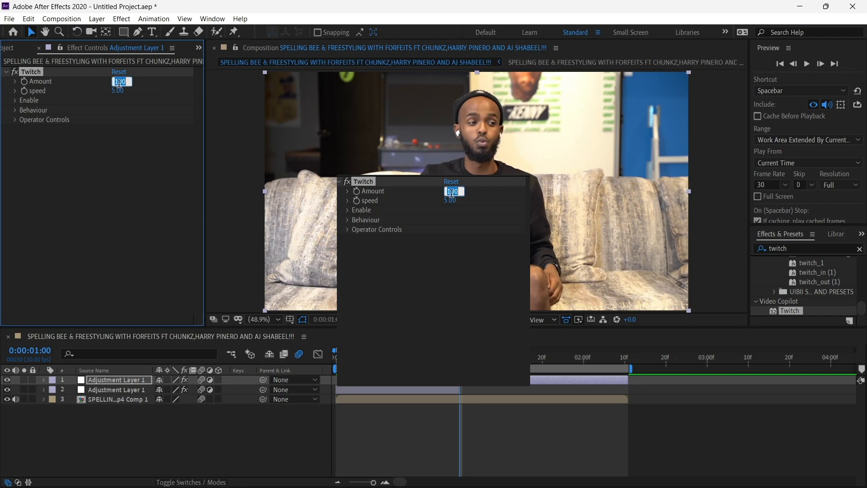
{"action": "type", "text": "80"}
{"action": "key", "text": "Return"}
{"action": "left_click", "coordinate": [118, 92]}
{"action": "type", "text": "3"}
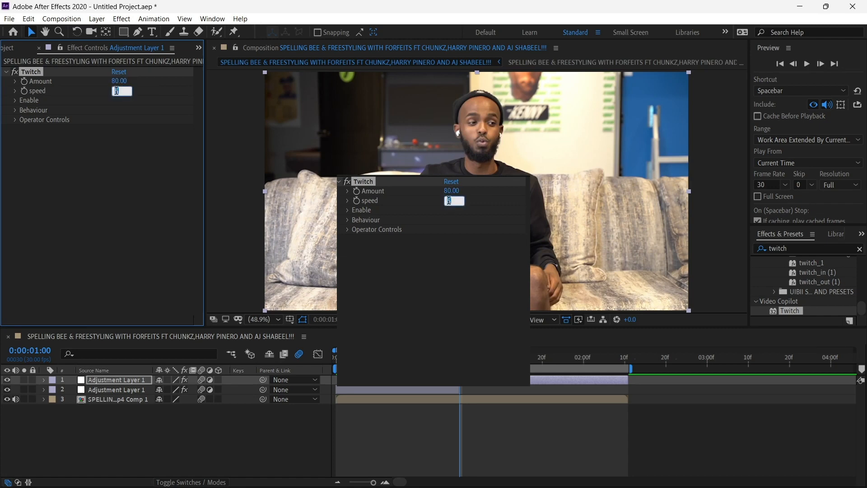
{"action": "type", "text": "0"}
{"action": "key", "text": "Return"}
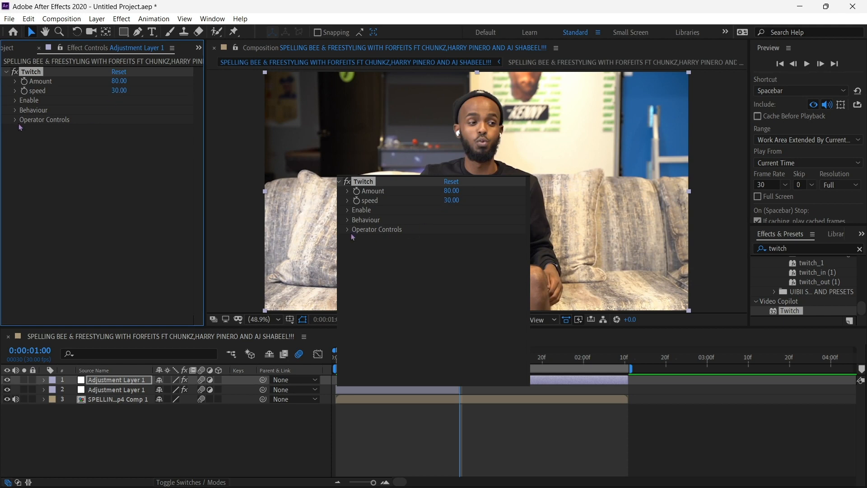
Enable Slide in the second adjustment layer's Twitch effect.
{"action": "left_click", "coordinate": [15, 101]}
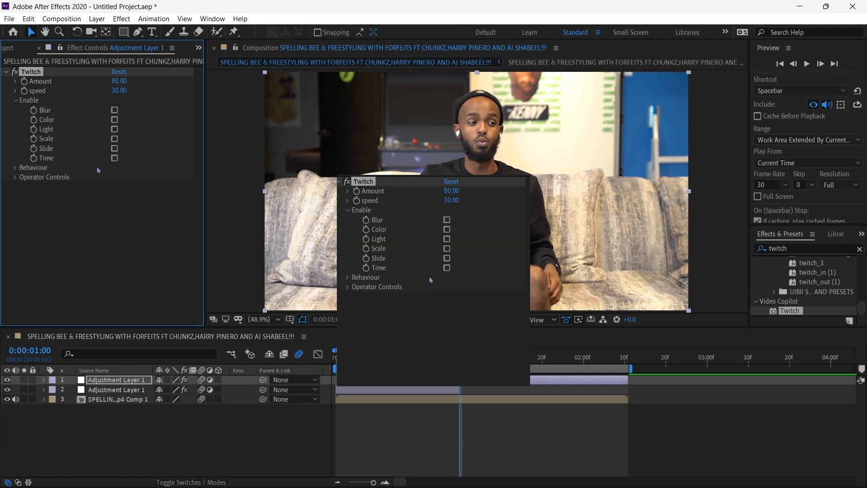
{"action": "left_click", "coordinate": [115, 149]}
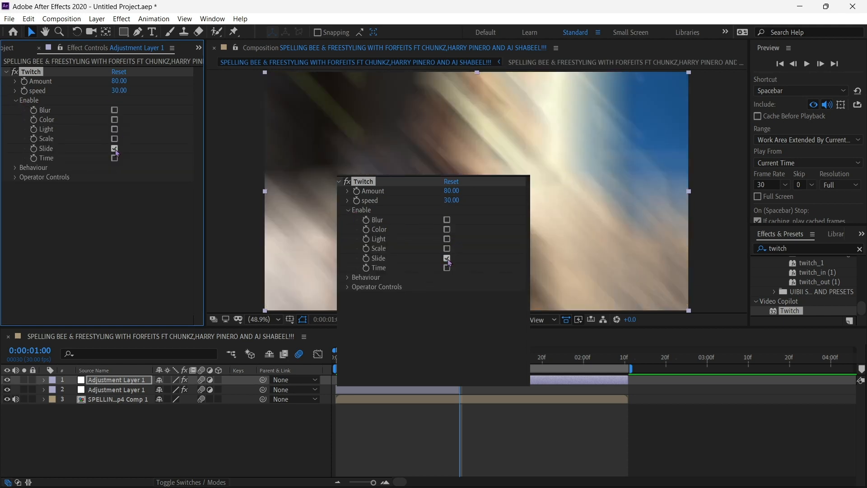
{"action": "left_click", "coordinate": [15, 100]}
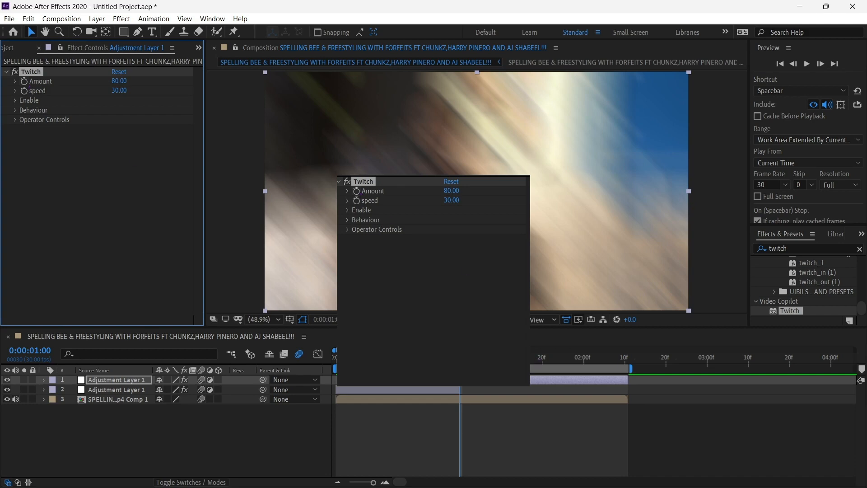
{"action": "left_click", "coordinate": [377, 356]}
{"action": "key", "text": "space"}
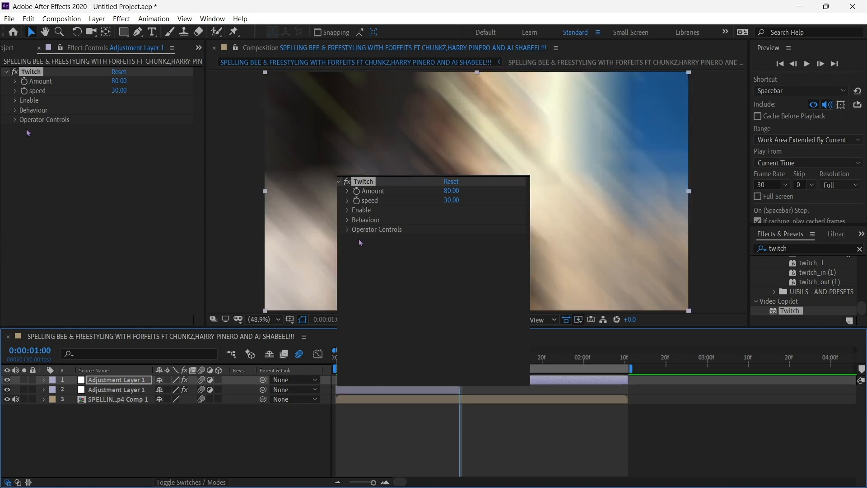
Keyframe the second layer's Twitch Amount at 80 at 0:00:01:00 and at 0 at 0:00:02:10.
{"action": "left_click", "coordinate": [27, 84]}
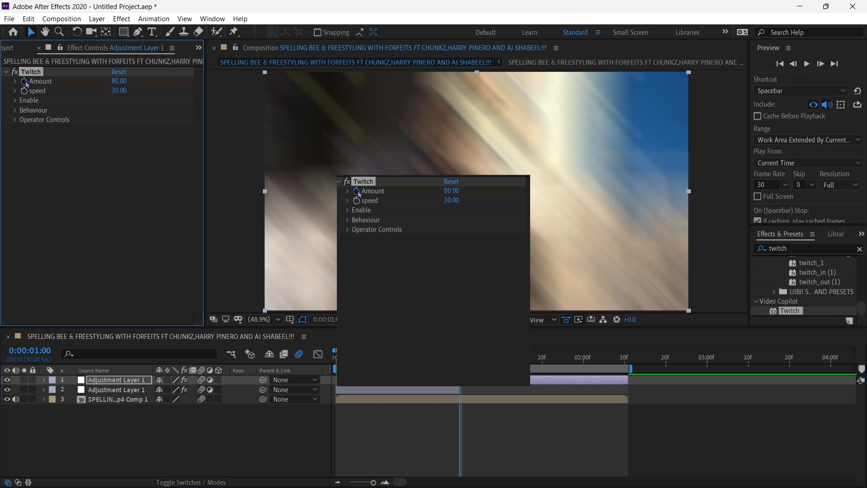
{"action": "key", "text": "o"}
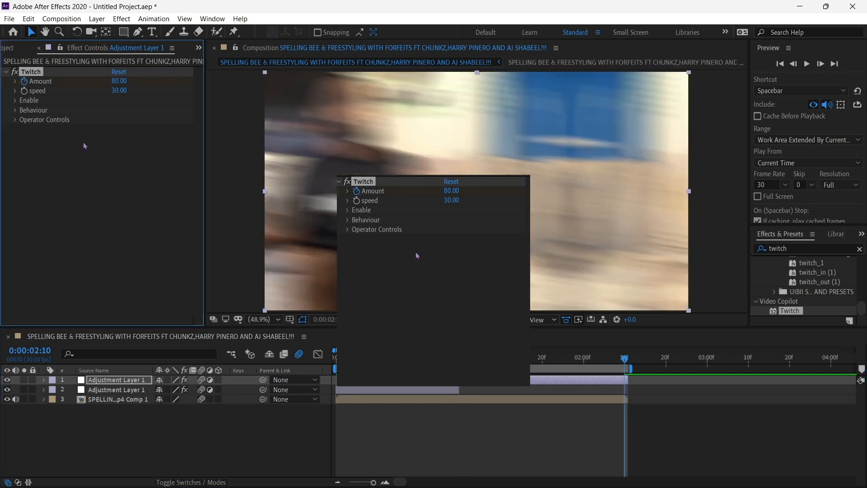
{"action": "left_click", "coordinate": [117, 81]}
{"action": "type", "text": "0"}
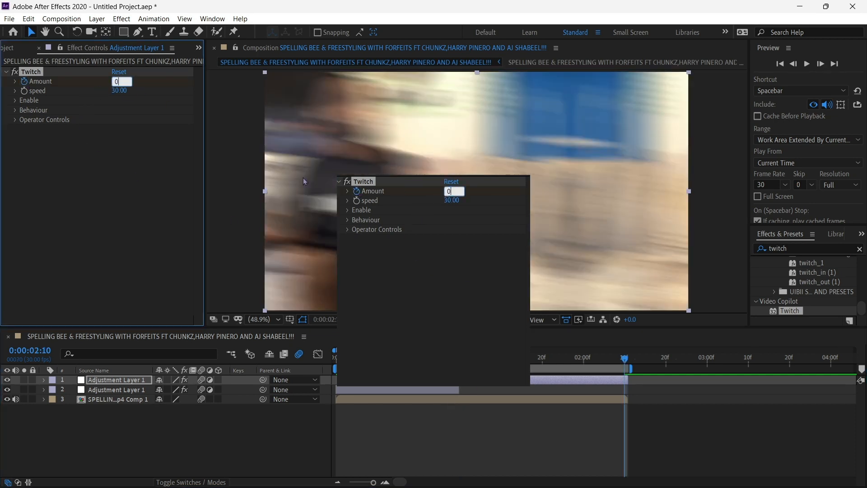
{"action": "left_click", "coordinate": [570, 436]}
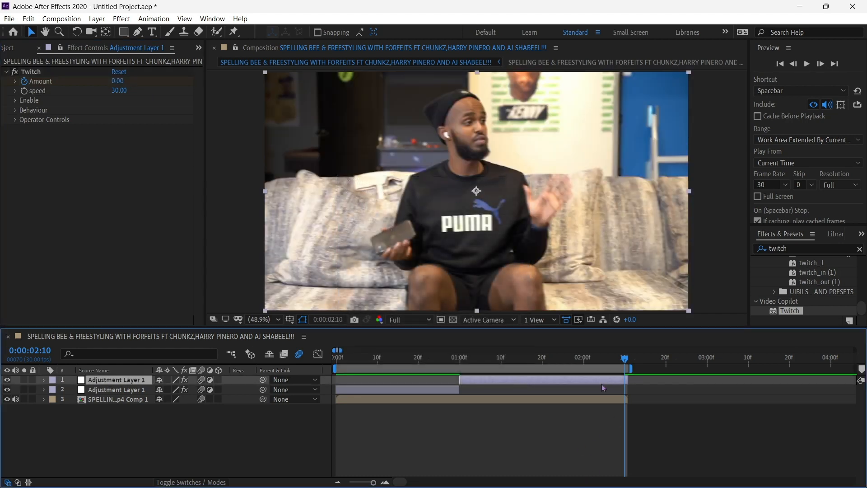
Reveal the Amount keyframes and move the final keyframe one frame forward to the end of the adjustment layer.
{"action": "key", "text": "u"}
{"action": "left_click", "coordinate": [624, 399]}
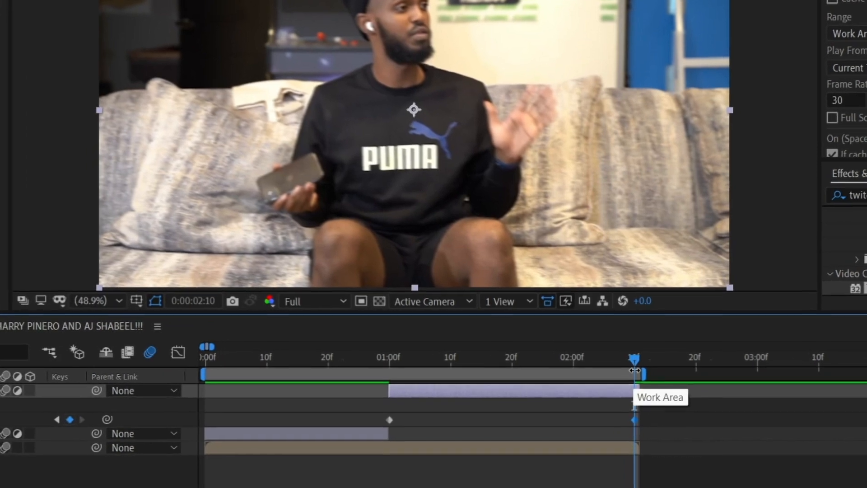
{"action": "left_click", "coordinate": [383, 485]}
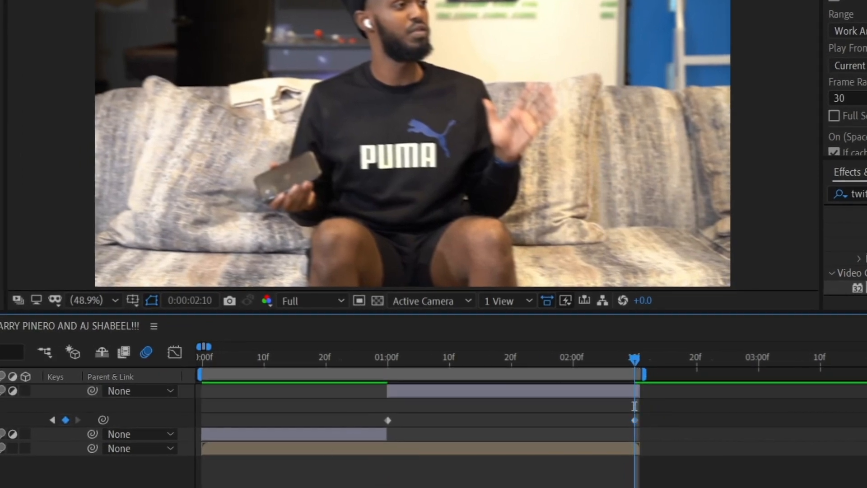
{"action": "key", "text": "equal"}
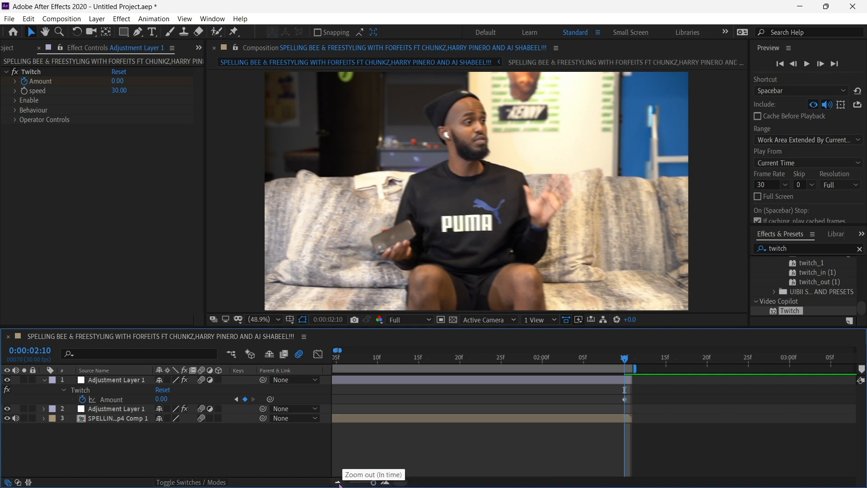
{"action": "left_click", "coordinate": [385, 482]}
{"action": "left_click", "coordinate": [625, 399]}
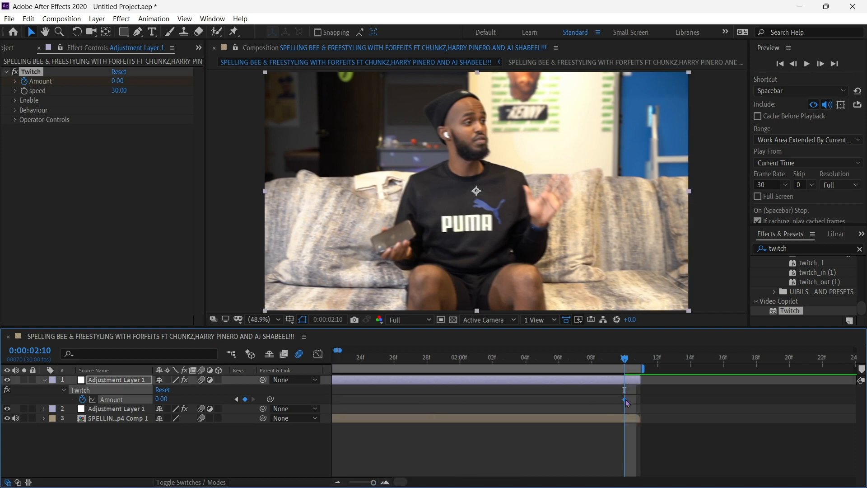
{"action": "left_click_drag", "start_coordinate": [625, 400], "coordinate": [640, 400]}
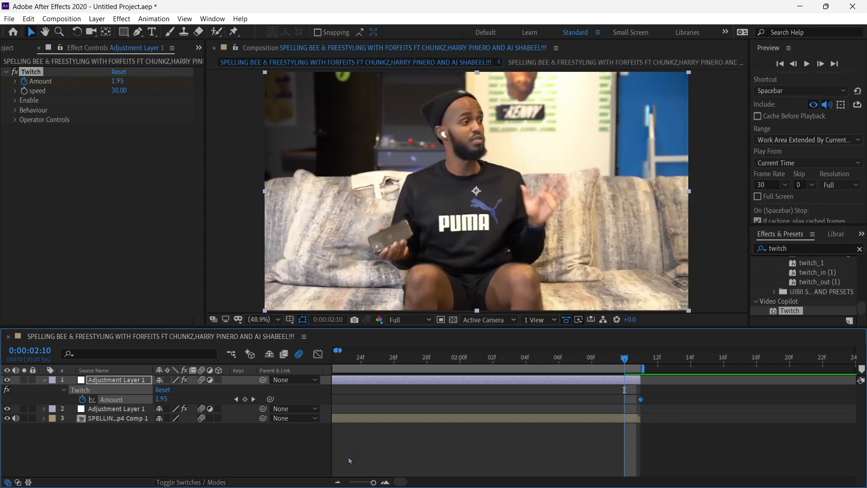
{"action": "left_click", "coordinate": [339, 482]}
{"action": "left_click", "coordinate": [338, 482]}
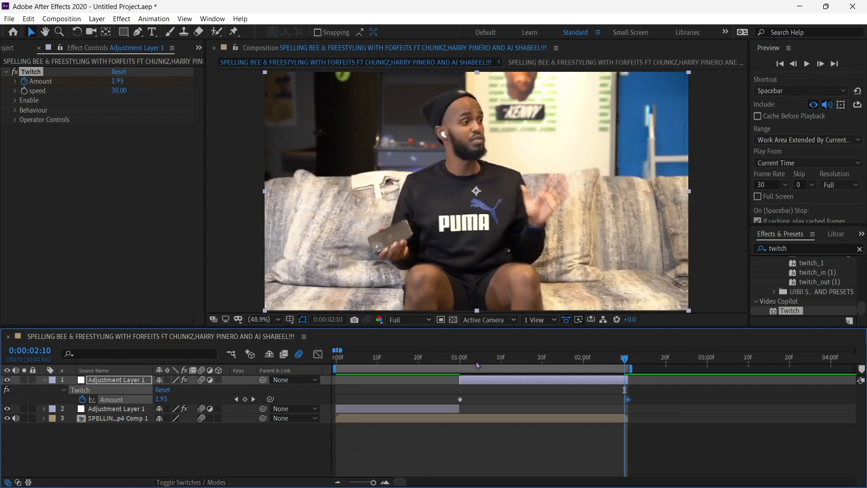
Apply Easy Ease to both Twitch Amount keyframes of the second adjustment layer in the graph editor.
{"action": "left_click_drag", "start_coordinate": [460, 367], "coordinate": [462, 364]}
{"action": "left_click_drag", "start_coordinate": [684, 401], "coordinate": [398, 387]}
{"action": "left_click", "coordinate": [318, 354]}
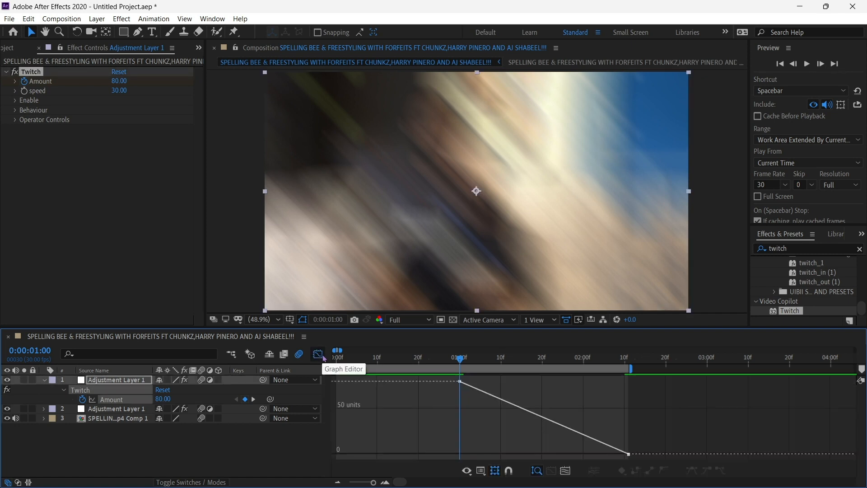
{"action": "left_click", "coordinate": [544, 416]}
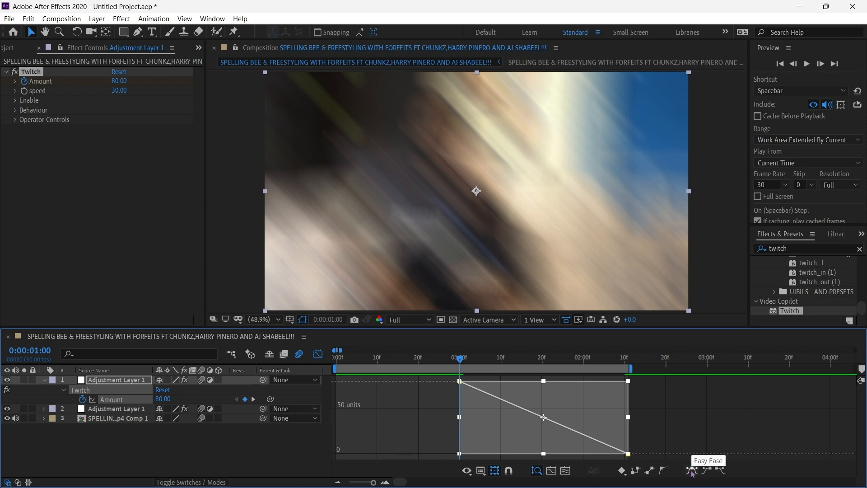
{"action": "left_click", "coordinate": [691, 472]}
{"action": "left_click", "coordinate": [400, 426]}
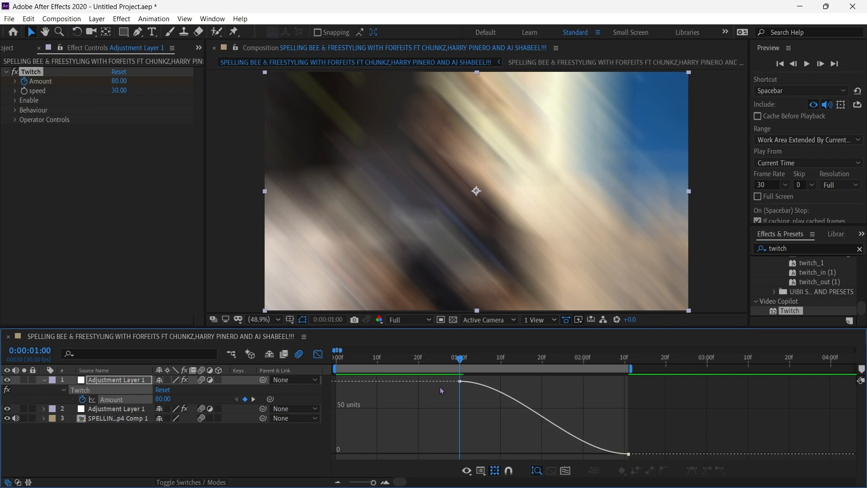
{"action": "left_click", "coordinate": [317, 358]}
{"action": "left_click", "coordinate": [518, 399]}
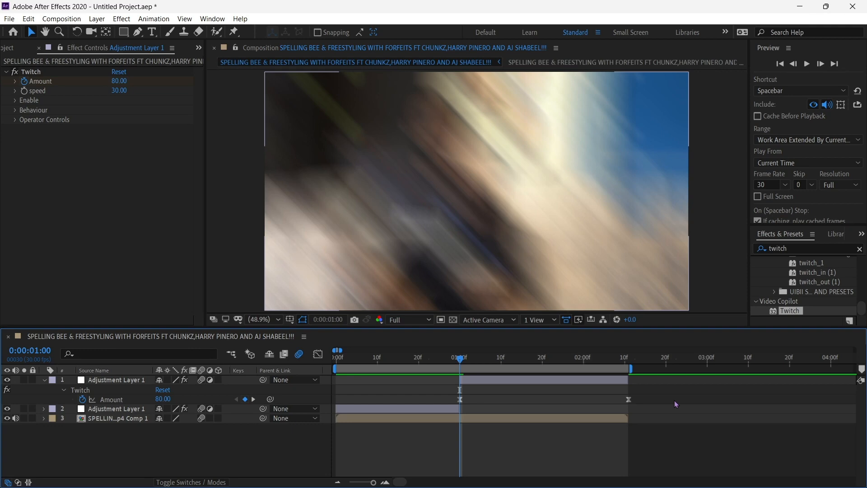
Reshape the Twitch Amount curve to drop steeply after the first keyframe and level out gradually towards the last one.
{"action": "left_click_drag", "start_coordinate": [673, 400], "coordinate": [525, 379]}
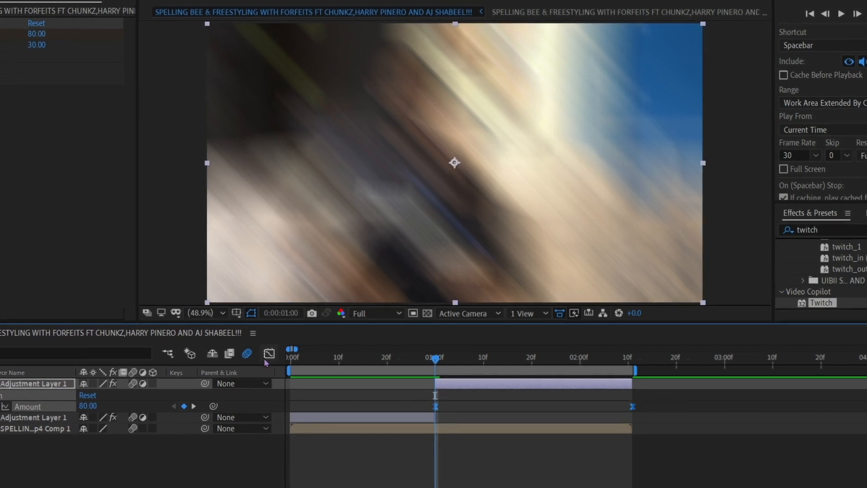
{"action": "left_click", "coordinate": [269, 352]}
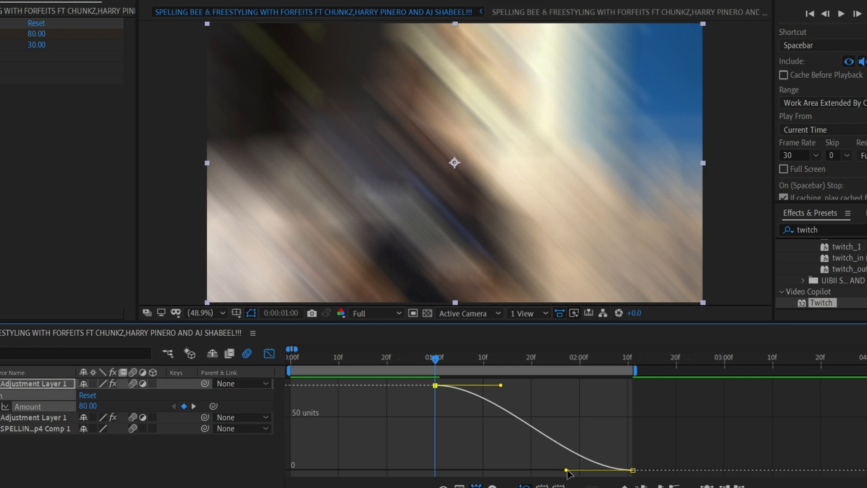
{"action": "left_click_drag", "start_coordinate": [566, 470], "coordinate": [464, 470]}
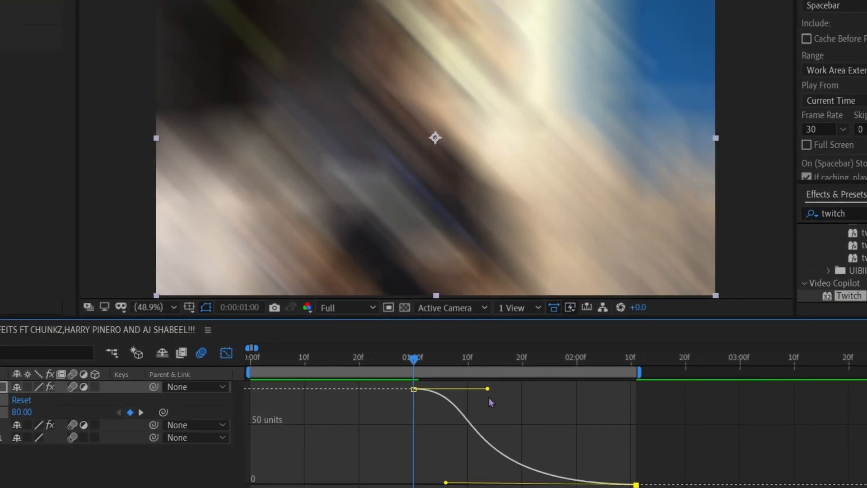
{"action": "left_click_drag", "start_coordinate": [487, 388], "coordinate": [386, 473]}
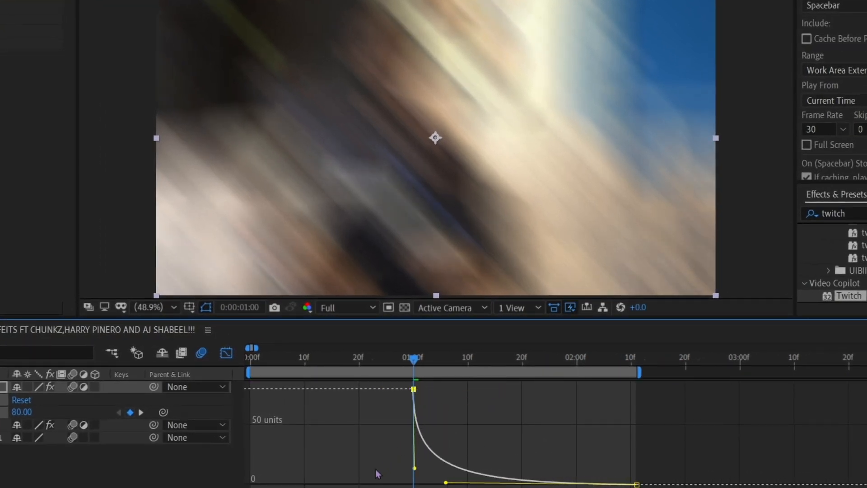
{"action": "left_click", "coordinate": [230, 354]}
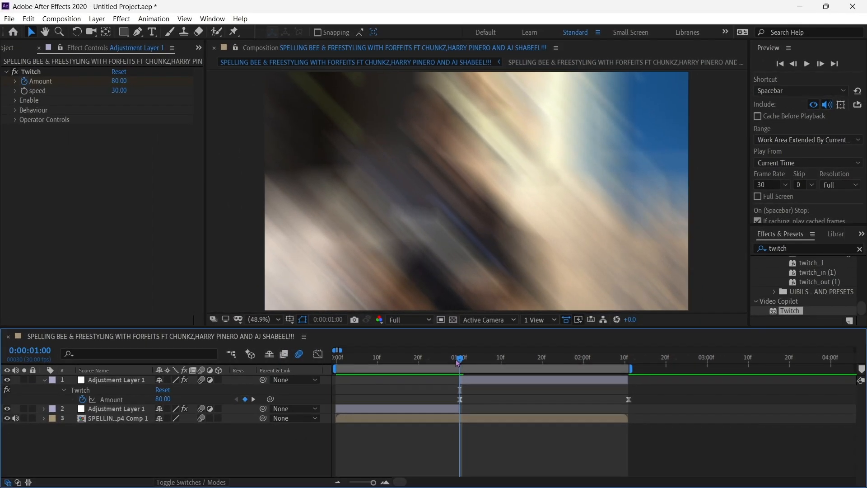
Collapse the second adjustment layer's properties and preview the shake from the start of the composition.
{"action": "left_click_drag", "start_coordinate": [456, 360], "coordinate": [335, 361]}
{"action": "key", "text": "s"}
{"action": "key", "text": "s"}
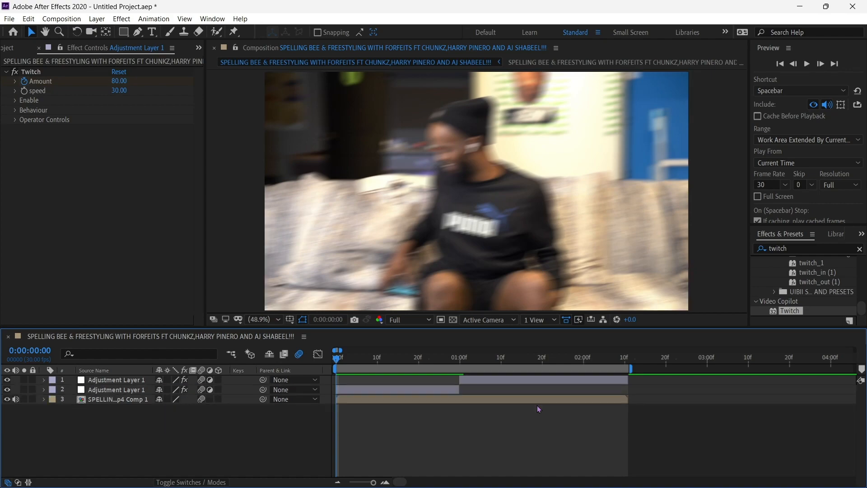
{"action": "key", "text": "space"}
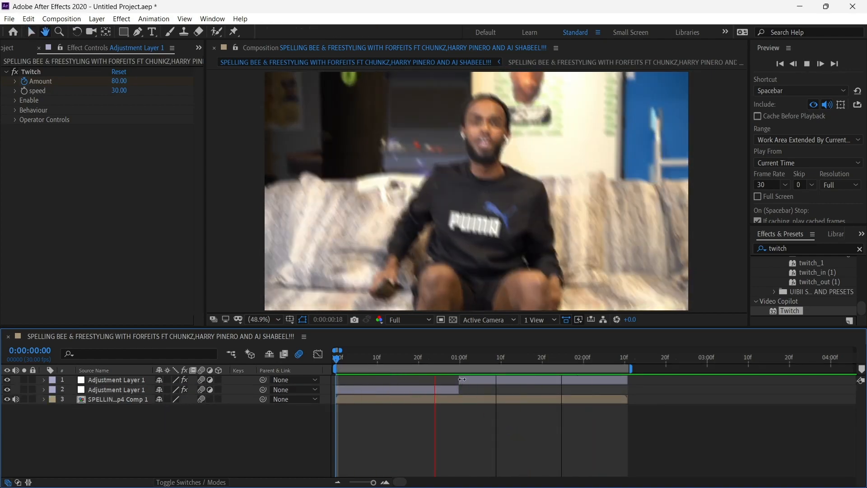
{"action": "key", "text": "space"}
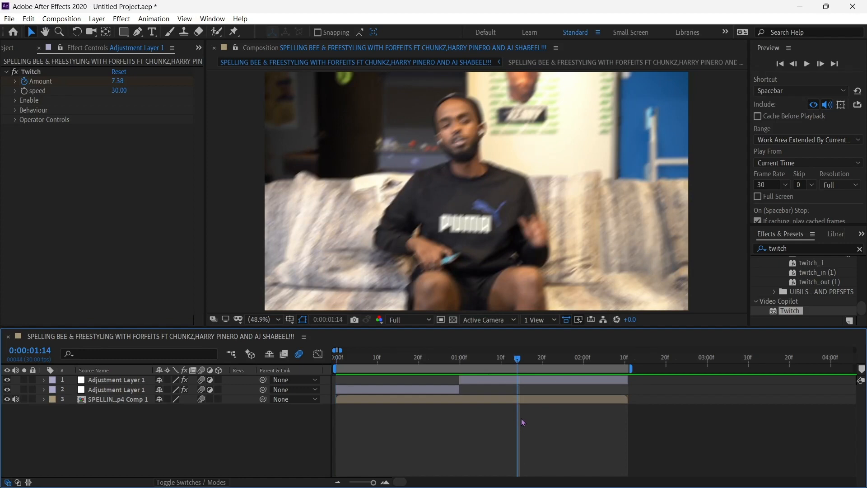
Enable Light in the second adjustment layer's Twitch effect and play the composition from the start.
{"action": "left_click", "coordinate": [521, 380]}
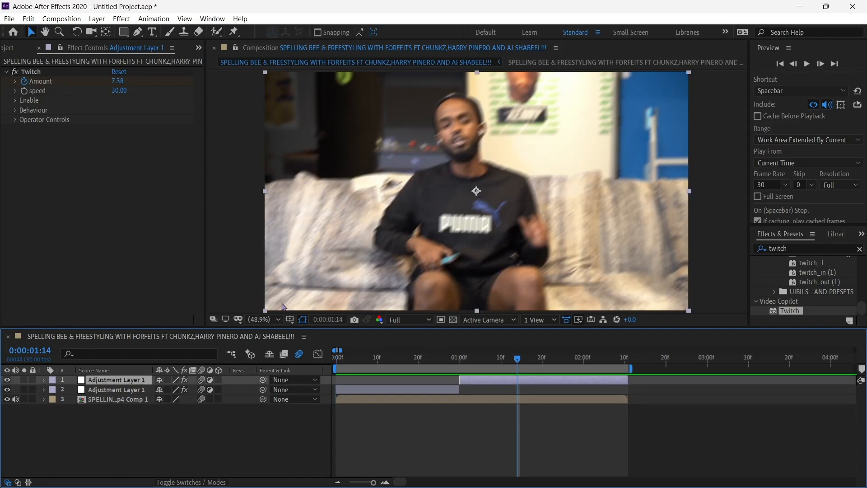
{"action": "left_click", "coordinate": [16, 100]}
{"action": "left_click", "coordinate": [114, 129]}
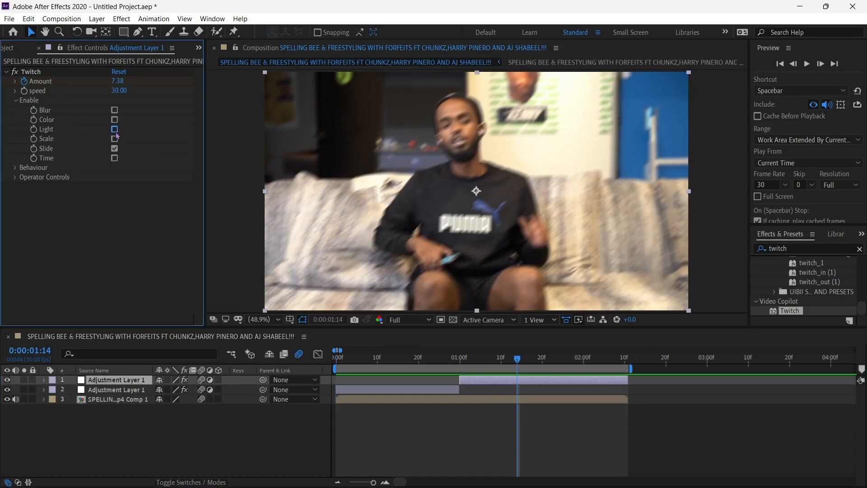
{"action": "key", "text": "Home"}
{"action": "key", "text": "space"}
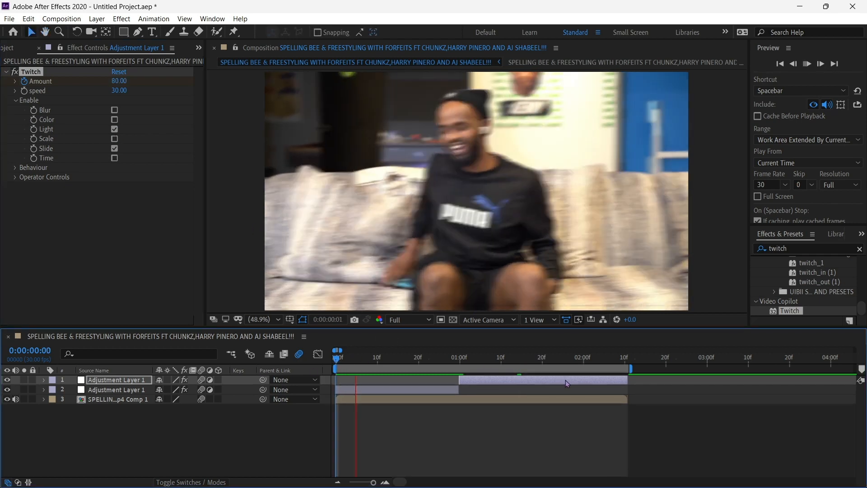